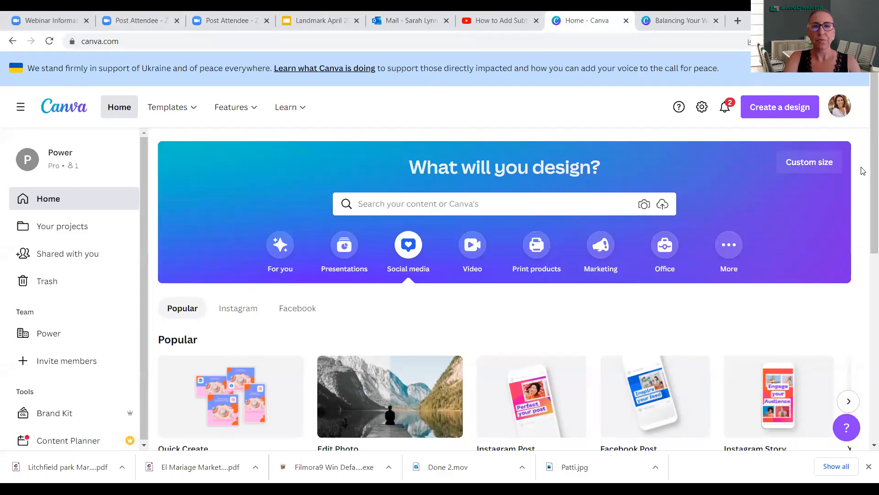
Create a blank 1920 × 1080 px video design from the suggested design types.
{"action": "scroll", "coordinate": [865, 215], "scroll_direction": "down", "scroll_amount": 3}
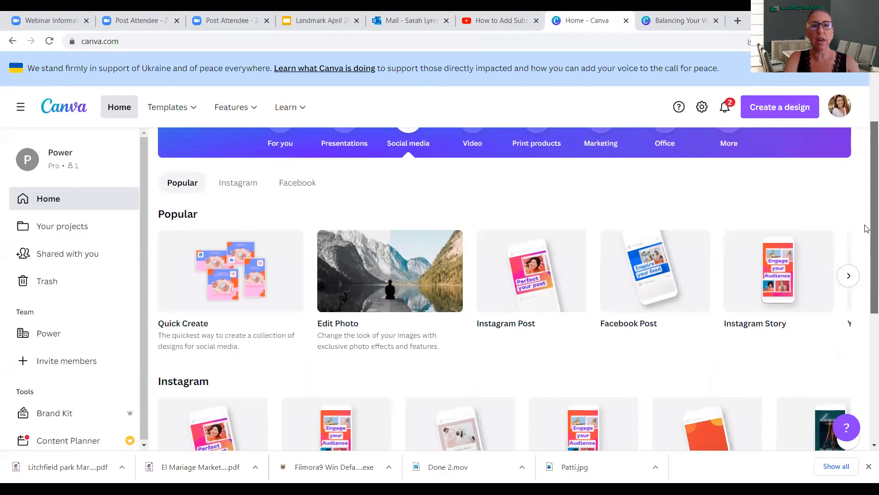
{"action": "scroll", "coordinate": [865, 228], "scroll_direction": "down", "scroll_amount": 3}
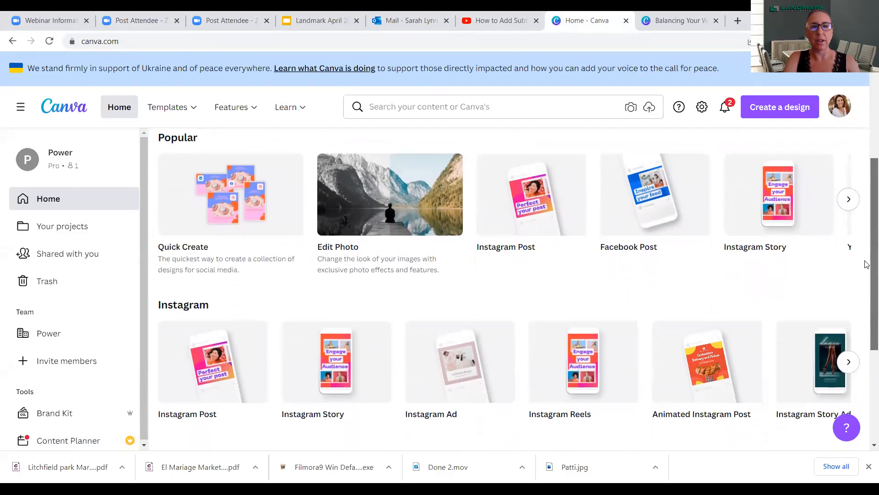
{"action": "scroll", "coordinate": [866, 264], "scroll_direction": "down", "scroll_amount": 2}
{"action": "scroll", "coordinate": [865, 206], "scroll_direction": "up", "scroll_amount": 2}
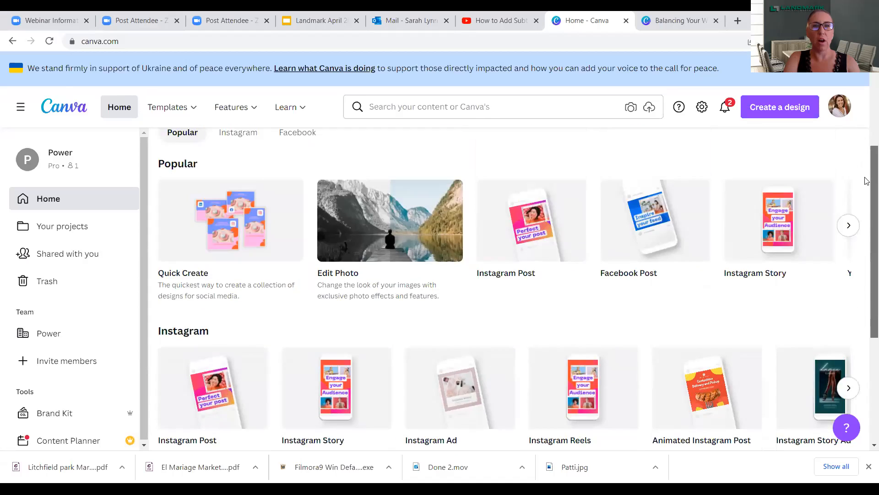
{"action": "scroll", "coordinate": [866, 181], "scroll_direction": "up", "scroll_amount": 4}
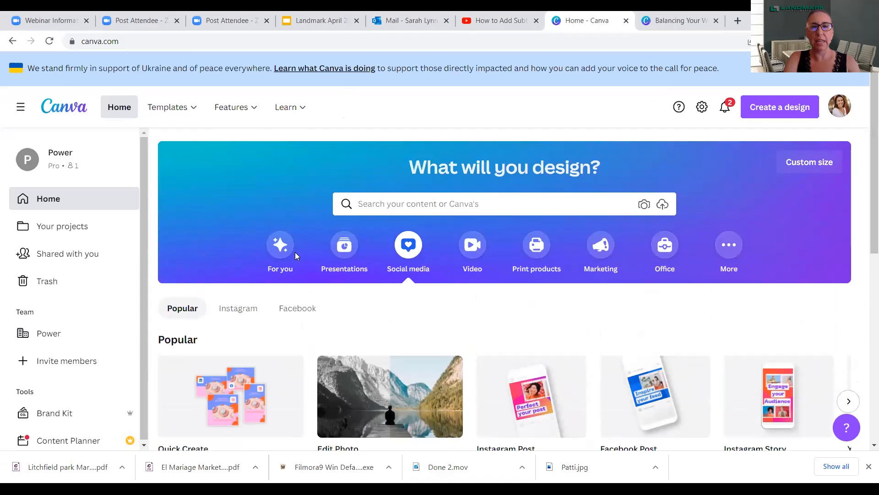
{"action": "left_click", "coordinate": [281, 249]}
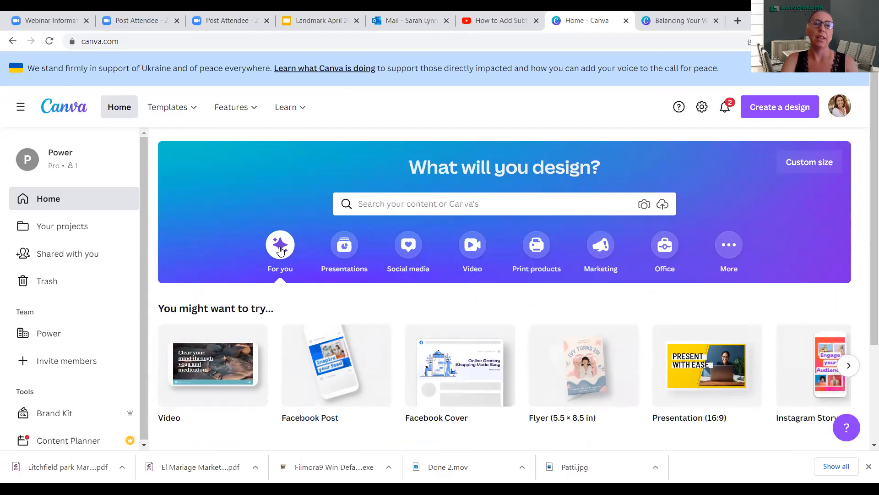
{"action": "mouse_move", "coordinate": [234, 348]}
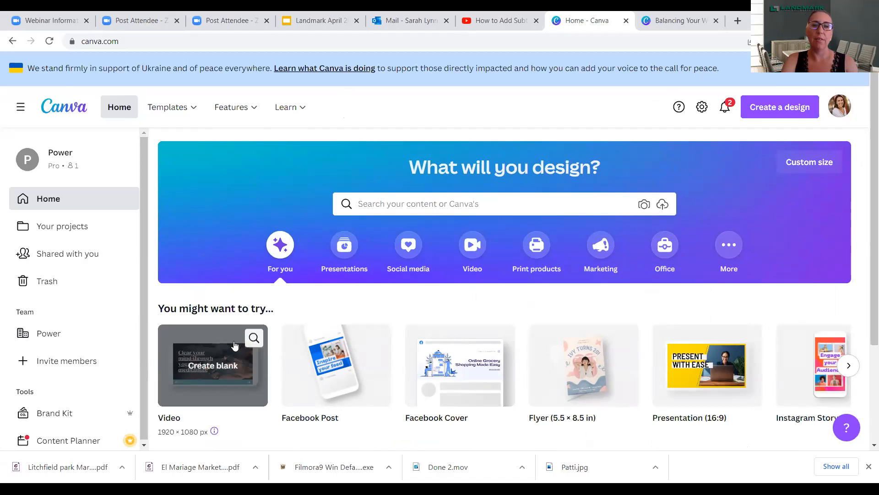
{"action": "left_click", "coordinate": [212, 351]}
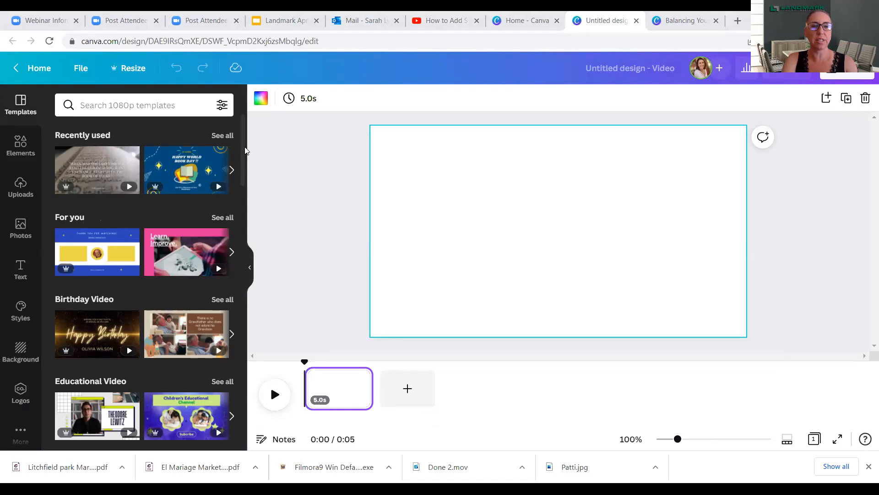
Show all templates in the Real Estate Video category.
{"action": "scroll", "coordinate": [245, 202], "scroll_direction": "down", "scroll_amount": 1}
{"action": "scroll", "coordinate": [245, 205], "scroll_direction": "down", "scroll_amount": 7}
{"action": "scroll", "coordinate": [252, 262], "scroll_direction": "down", "scroll_amount": 2}
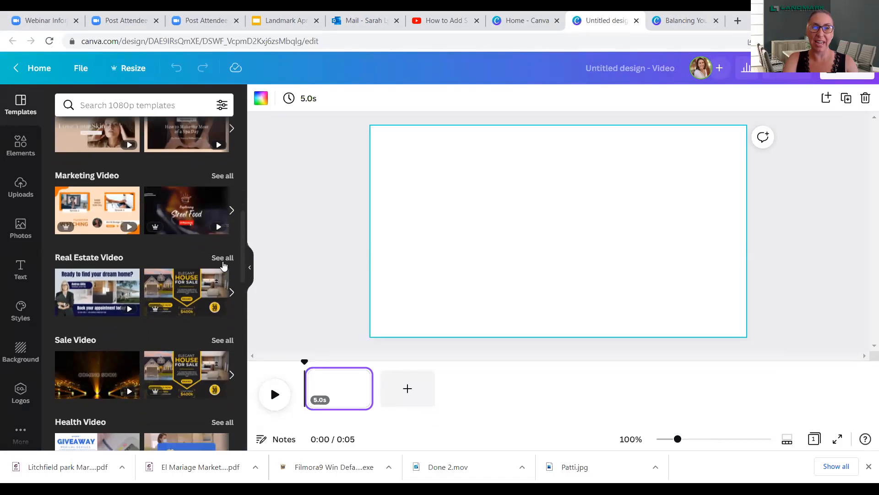
{"action": "left_click", "coordinate": [221, 259]}
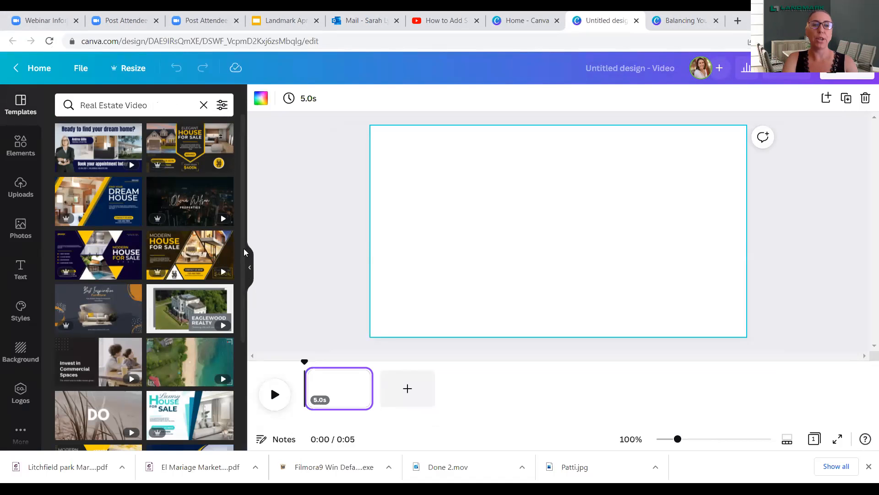
Apply the last real estate agent template, with two overlapping portraits, to the first page and add a second page.
{"action": "scroll", "coordinate": [245, 265], "scroll_direction": "down", "scroll_amount": 5}
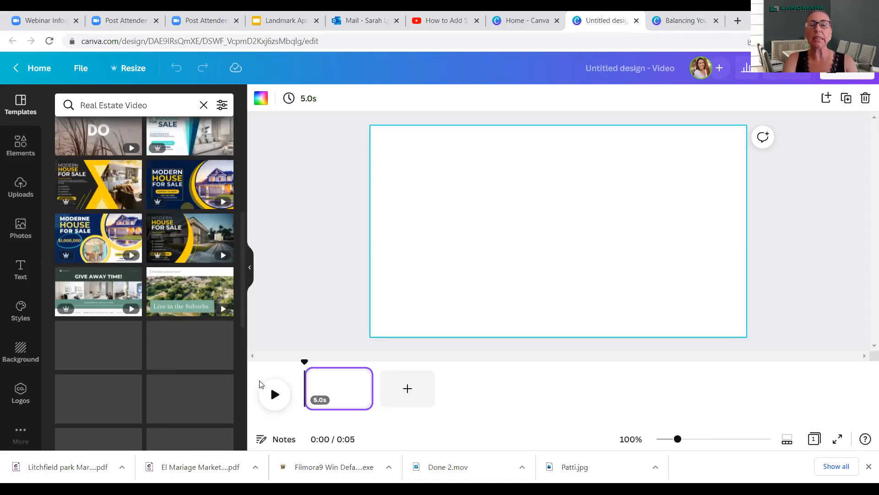
{"action": "left_click_drag", "start_coordinate": [259, 381], "coordinate": [270, 474]}
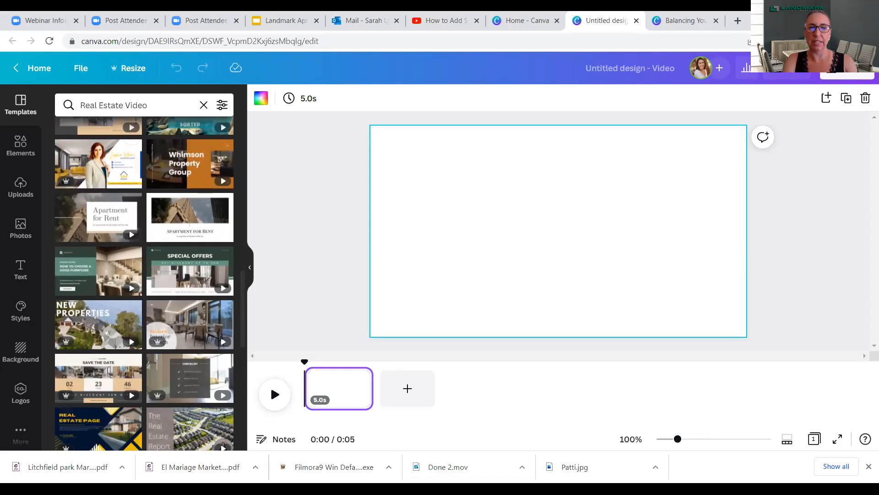
{"action": "left_click_drag", "start_coordinate": [245, 328], "coordinate": [246, 382]}
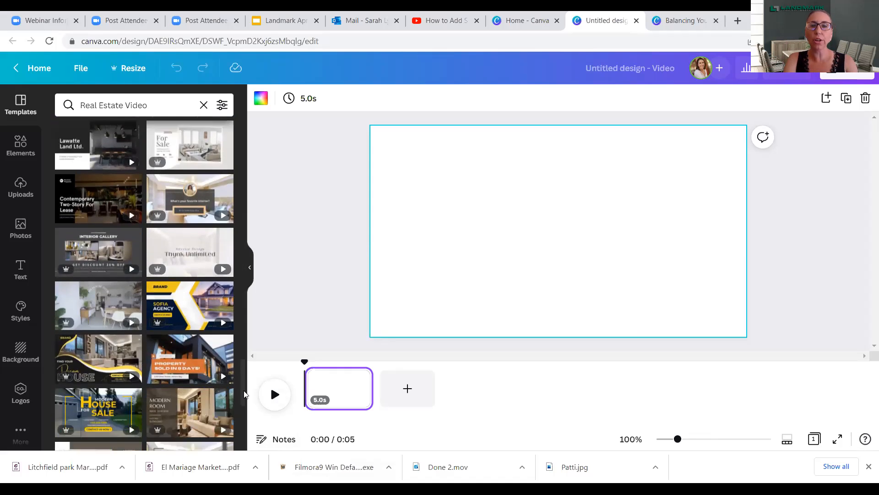
{"action": "scroll", "coordinate": [245, 412], "scroll_direction": "down", "scroll_amount": 5}
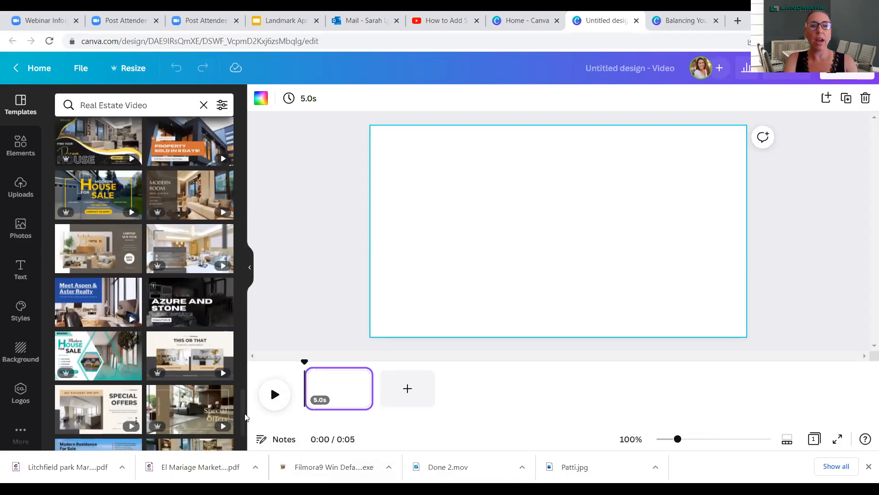
{"action": "scroll", "coordinate": [246, 432], "scroll_direction": "down", "scroll_amount": 4}
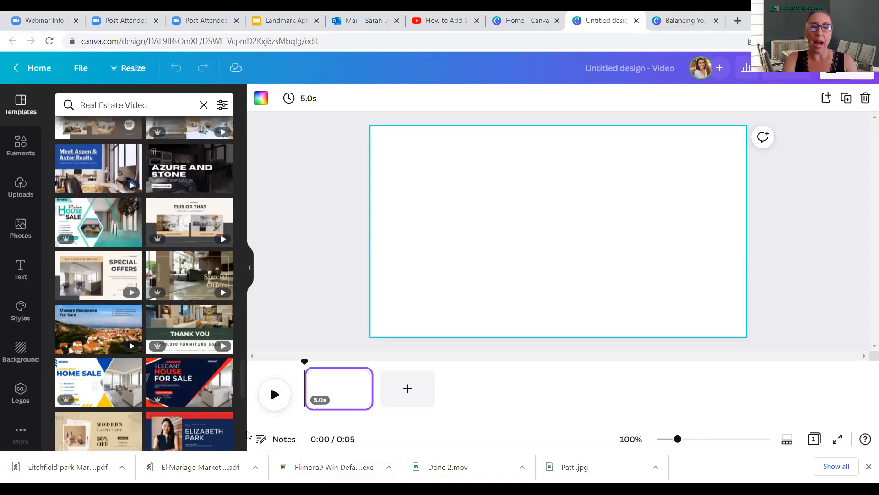
{"action": "scroll", "coordinate": [245, 412], "scroll_direction": "down", "scroll_amount": 3}
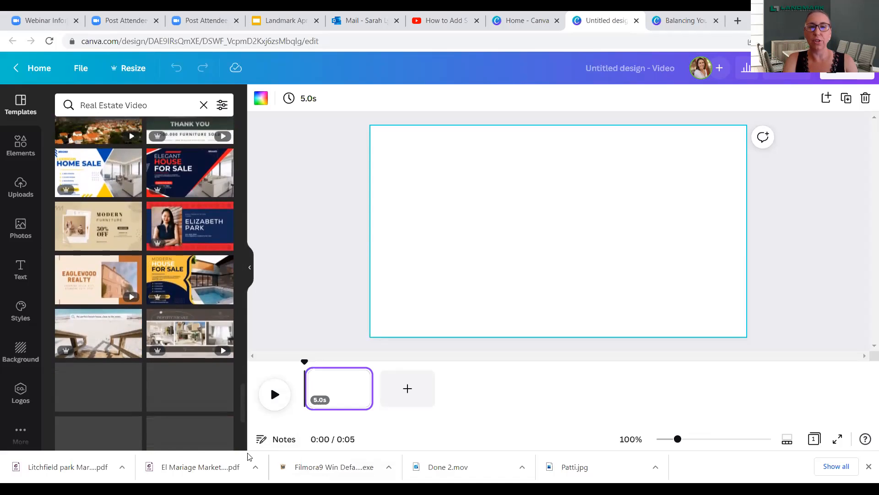
{"action": "scroll", "coordinate": [243, 402], "scroll_direction": "down", "scroll_amount": 5}
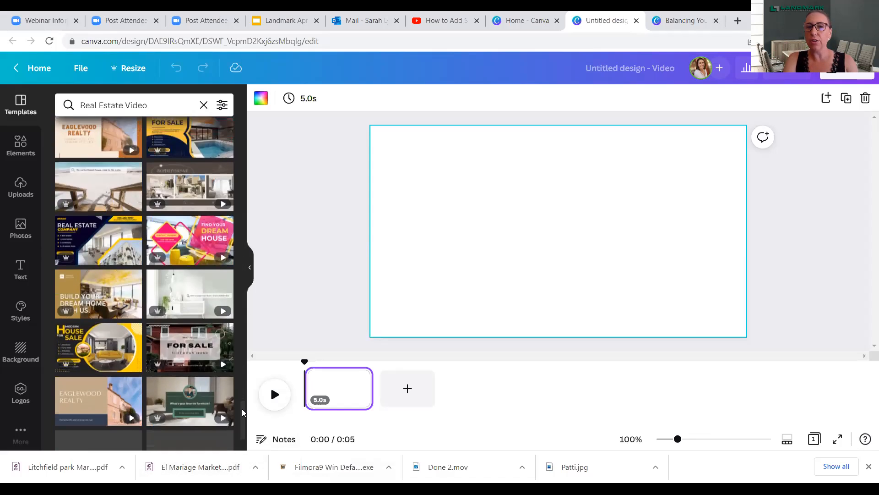
{"action": "scroll", "coordinate": [243, 429], "scroll_direction": "down", "scroll_amount": 5}
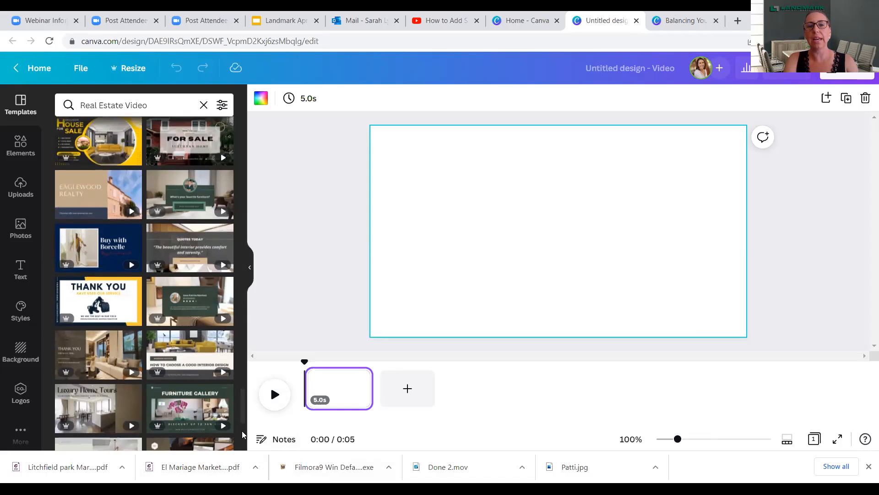
{"action": "scroll", "coordinate": [242, 430], "scroll_direction": "down", "scroll_amount": 3}
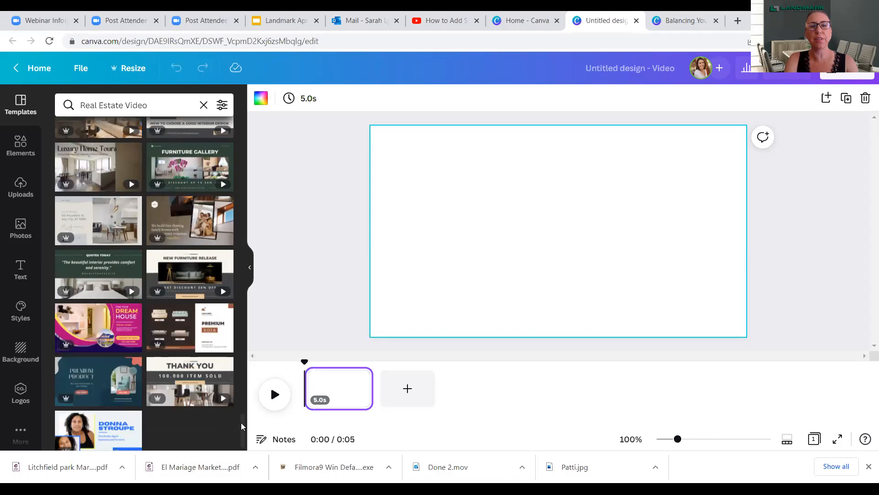
{"action": "scroll", "coordinate": [242, 439], "scroll_direction": "down", "scroll_amount": 1}
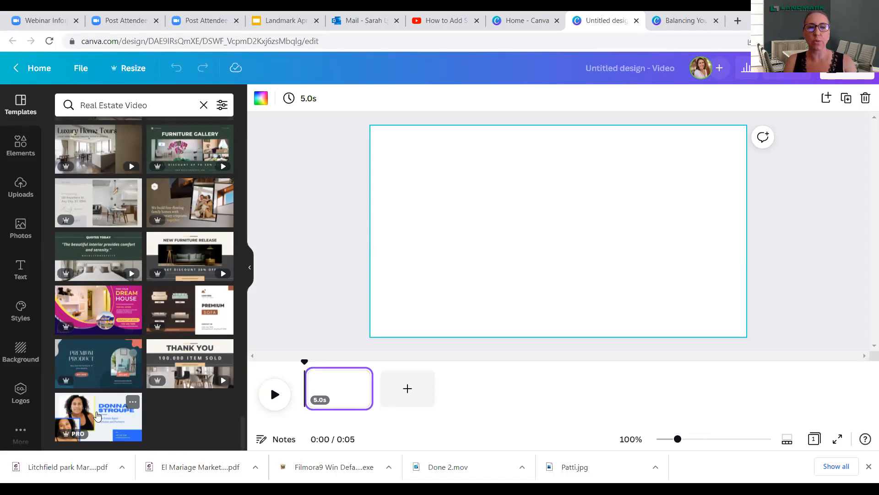
{"action": "left_click", "coordinate": [97, 415]}
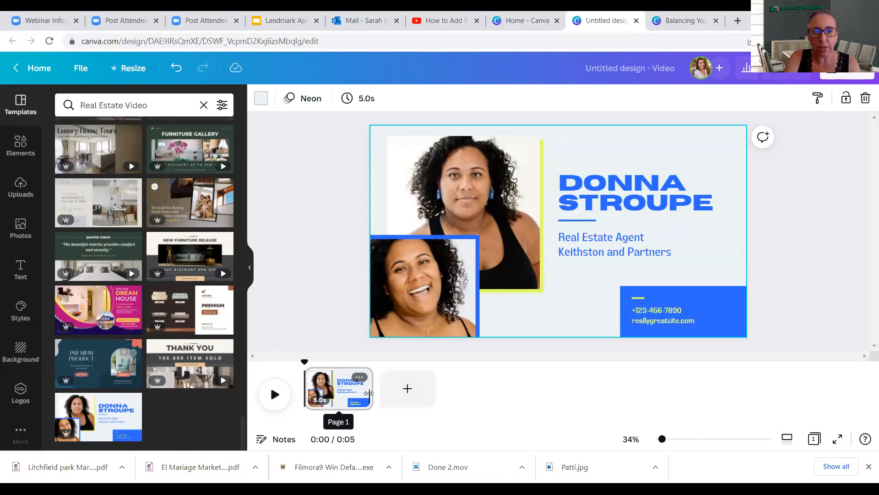
{"action": "left_click", "coordinate": [406, 395]}
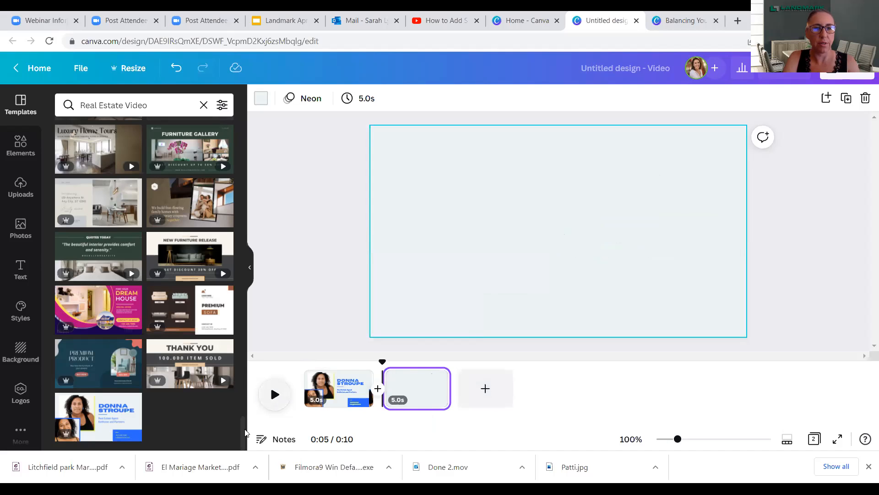
Apply all 10 pages of the Grey Minimalism Real Estate Residential Slideshow Video template to the design.
{"action": "left_click_drag", "start_coordinate": [242, 432], "coordinate": [244, 134]}
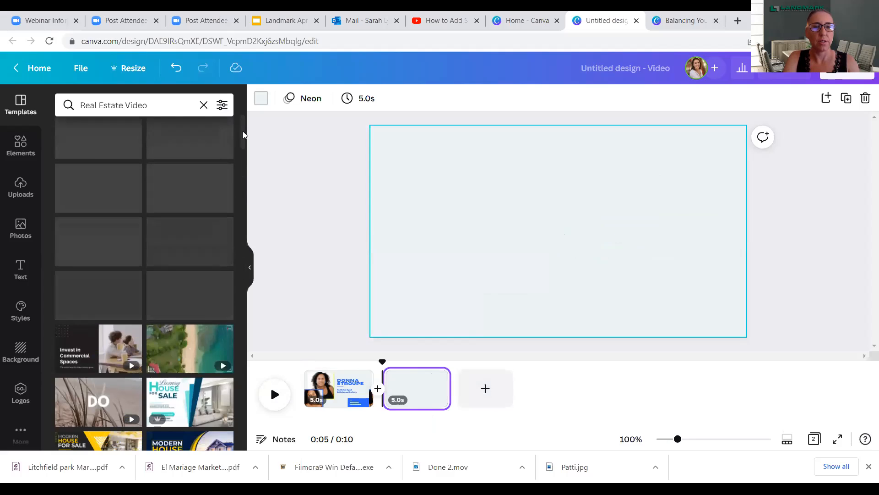
{"action": "scroll", "coordinate": [206, 165], "scroll_direction": "down", "scroll_amount": 3}
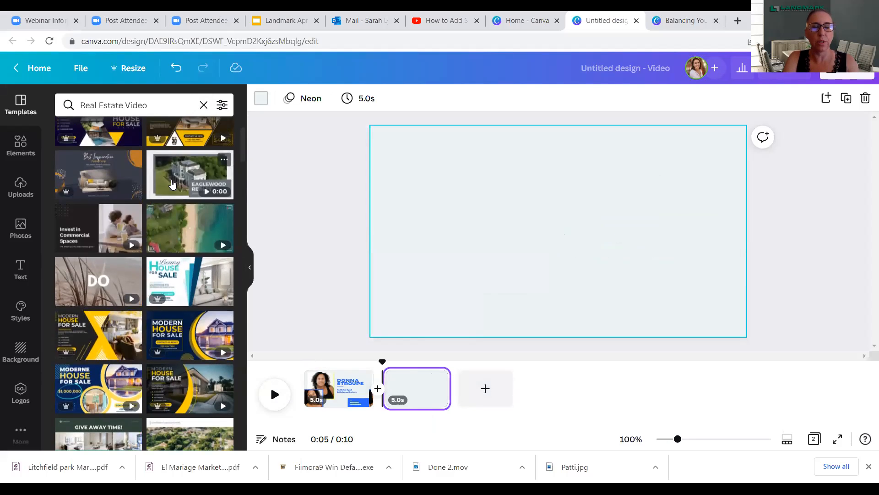
{"action": "left_click", "coordinate": [172, 183]}
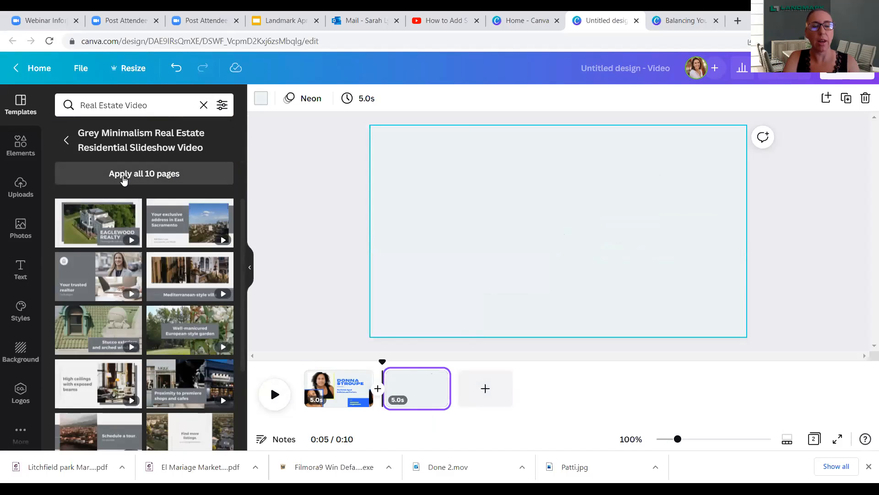
{"action": "left_click", "coordinate": [124, 180]}
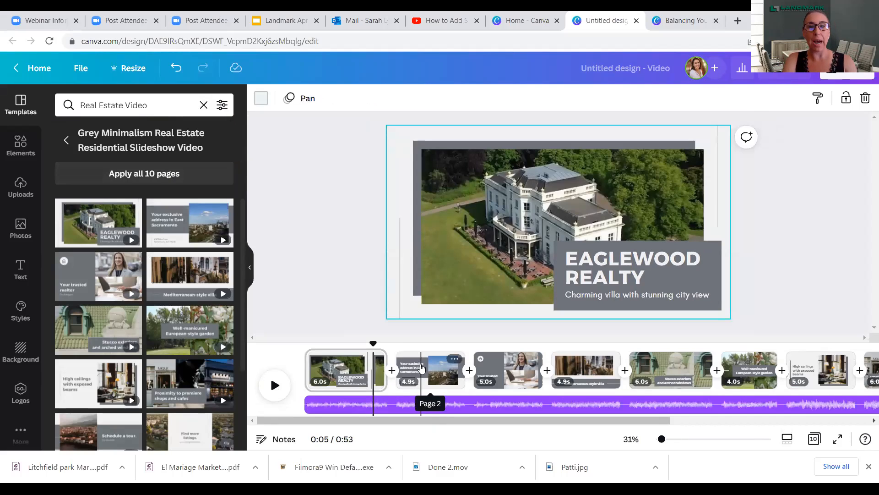
Review pages 2 to 5 of the slideshow one by one, then return to the Eaglewood Realty opening page.
{"action": "left_click", "coordinate": [421, 368]}
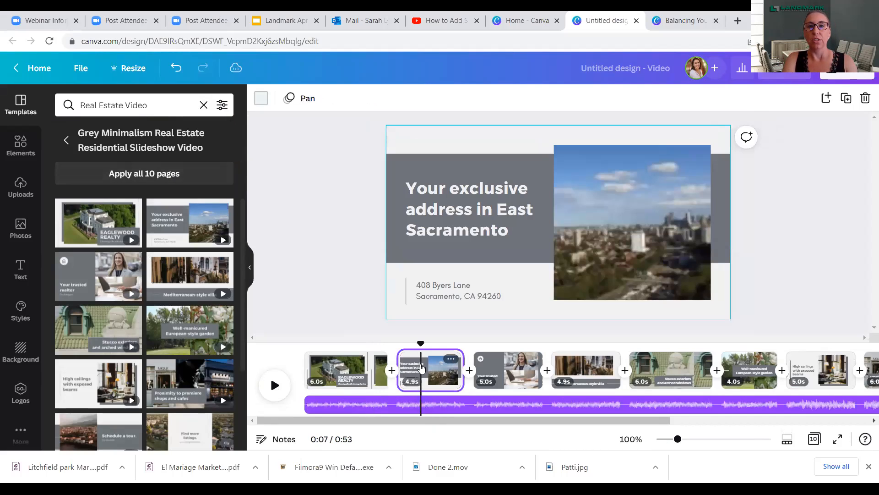
{"action": "left_click", "coordinate": [497, 370]}
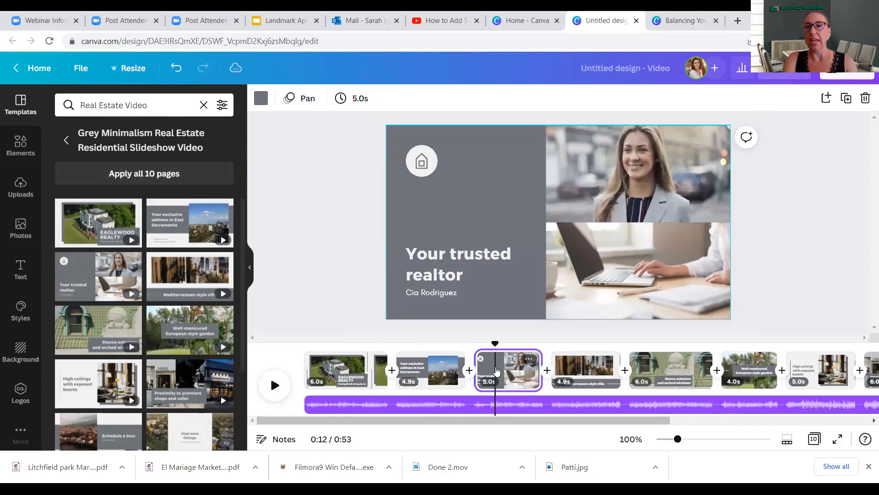
{"action": "left_click", "coordinate": [574, 367]}
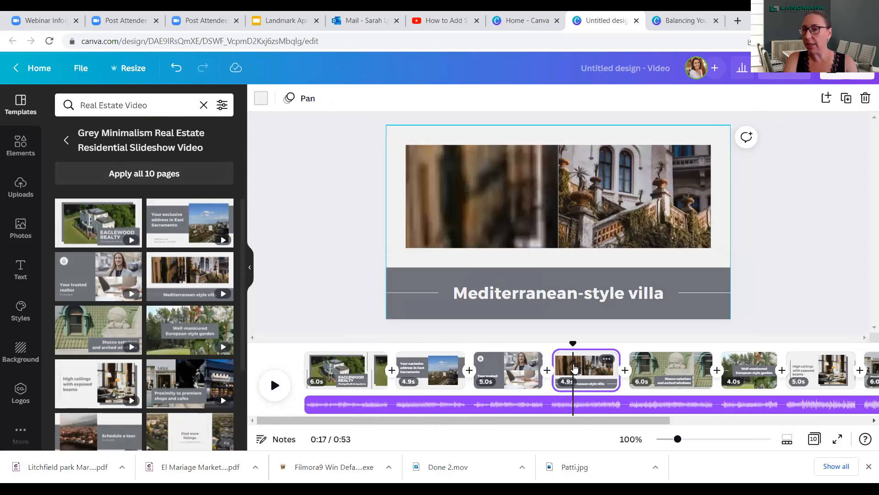
{"action": "left_click", "coordinate": [661, 365]}
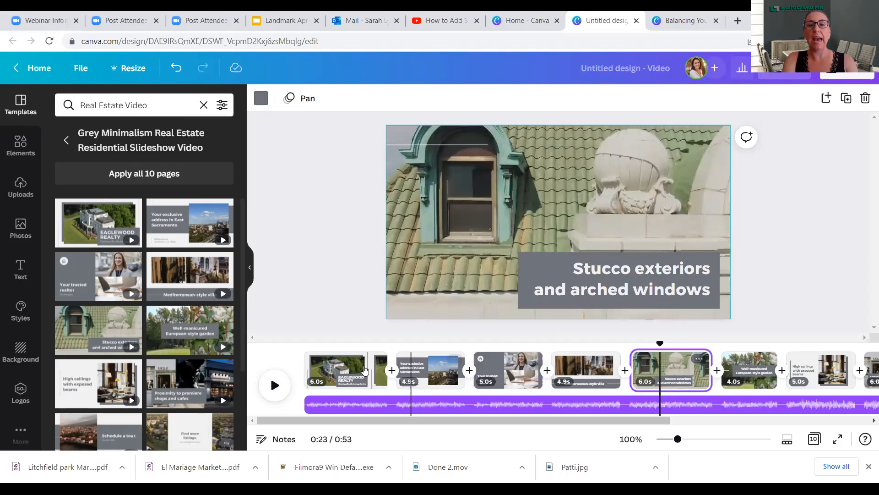
{"action": "left_click", "coordinate": [364, 366]}
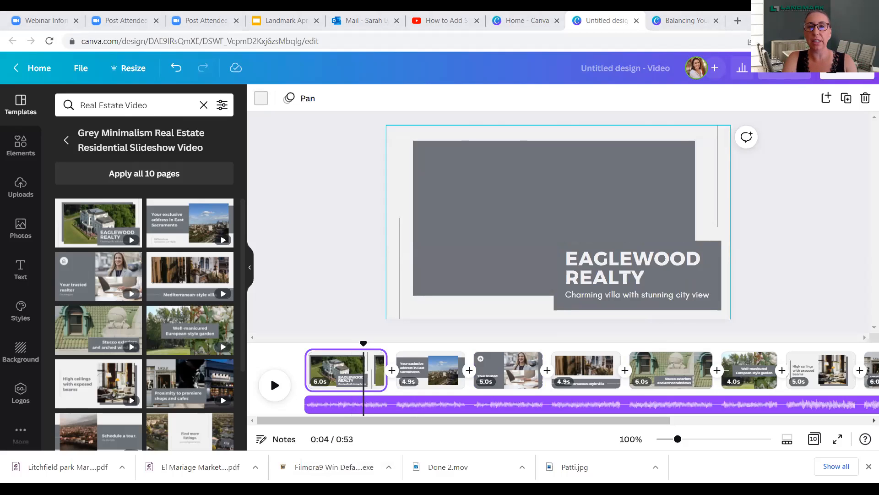
{"action": "left_click", "coordinate": [282, 393]}
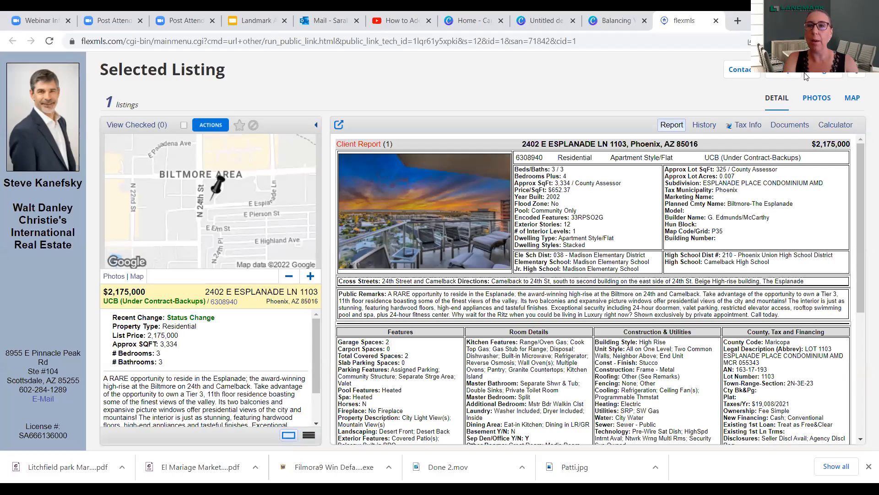
View the photos of the property listing in flexmls and bring up the save and copy options for the sunset balcony photo.
{"action": "left_click", "coordinate": [812, 99]}
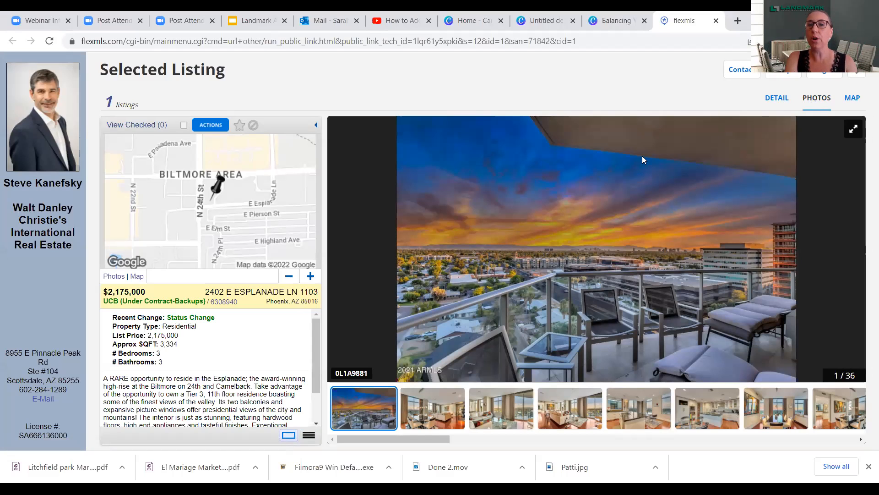
{"action": "right_click", "coordinate": [626, 159]}
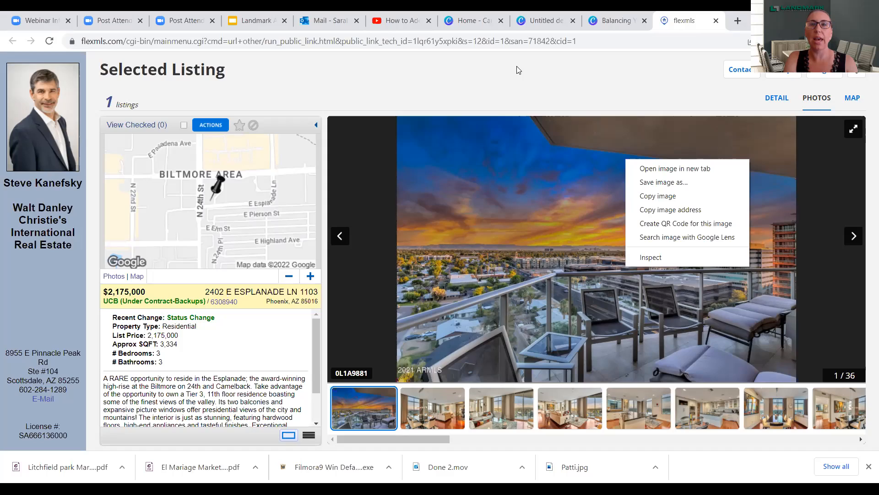
Switch back to the untitled video design in Canva and show the uploaded images.
{"action": "key", "text": "ctrl+shift+Tab"}
{"action": "key", "text": "ctrl+shift+Tab"}
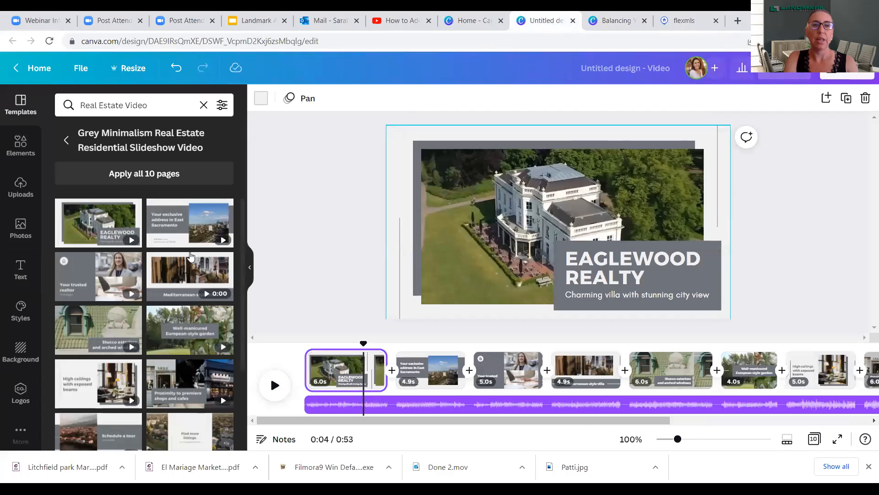
{"action": "left_click", "coordinate": [25, 192]}
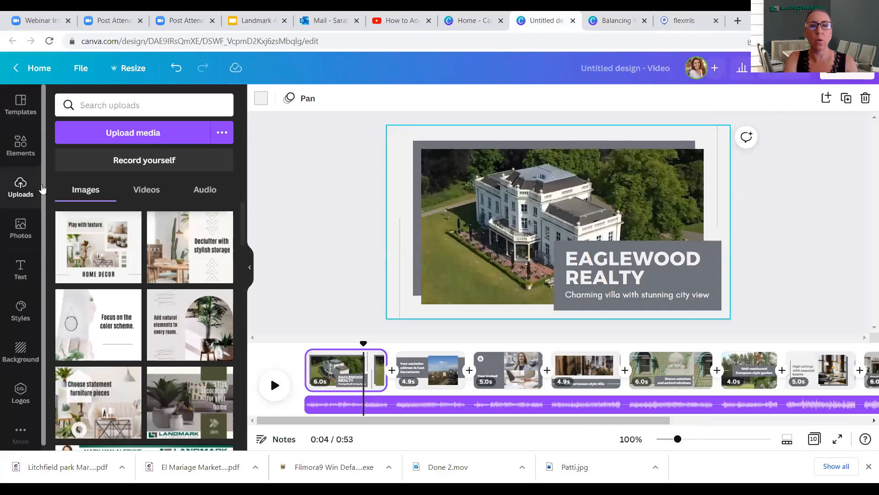
Browse the uploaded images, play part of the slideshow as a preview, then return to the Eaglewood Realty opening page.
{"action": "left_click_drag", "start_coordinate": [245, 240], "coordinate": [255, 322]}
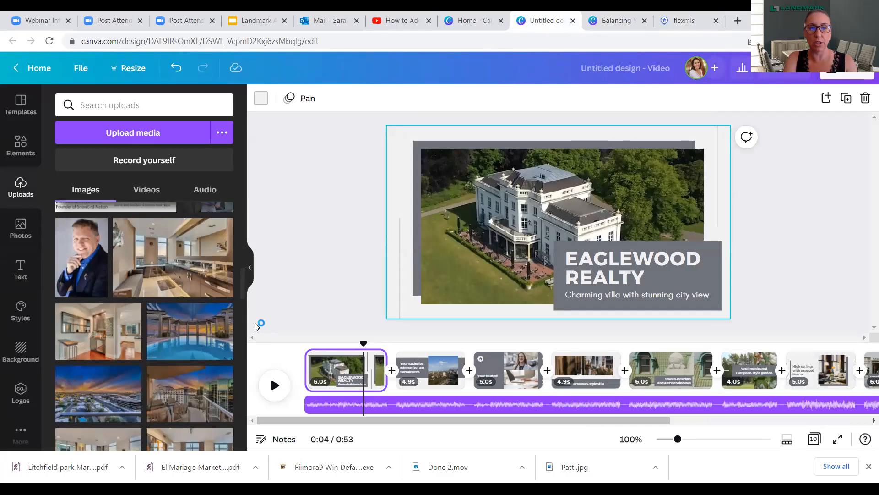
{"action": "left_click", "coordinate": [273, 386]}
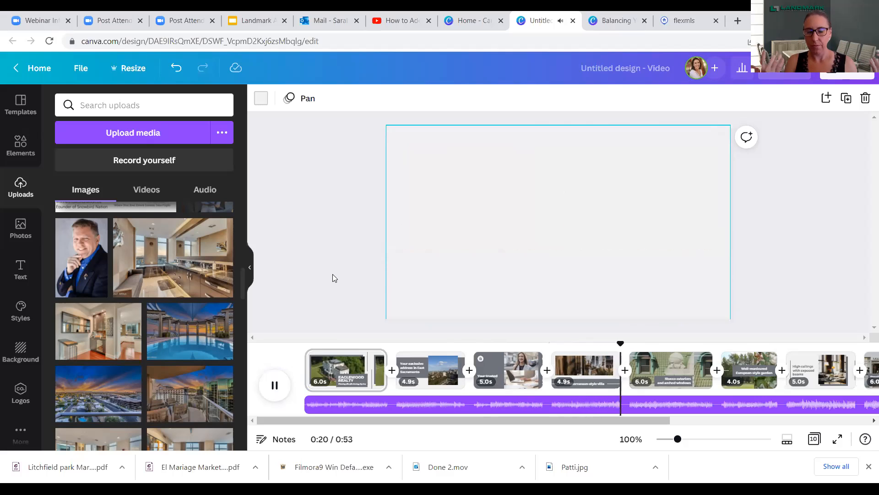
{"action": "left_click", "coordinate": [275, 385]}
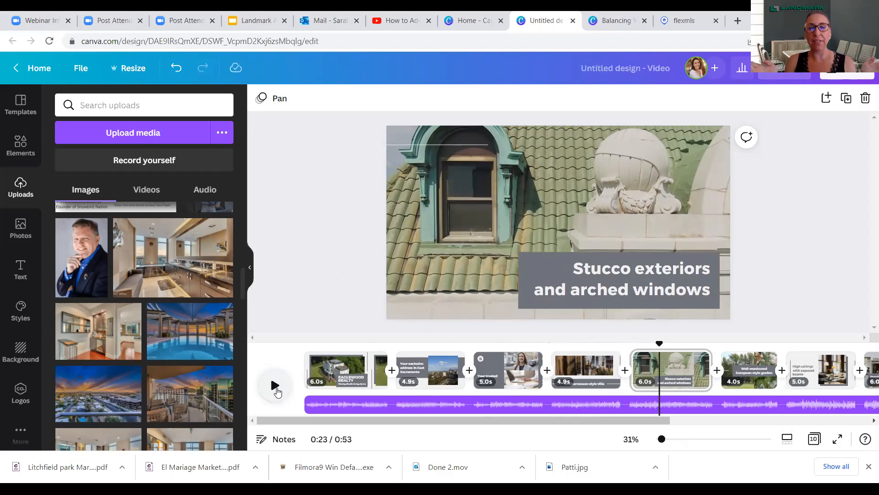
{"action": "left_click", "coordinate": [328, 366]}
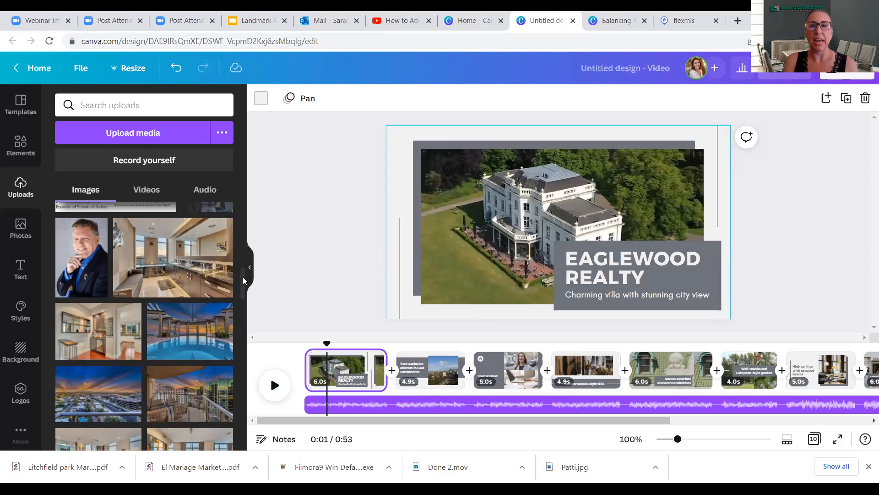
Add the uploaded living room photo to the opening page and delete the template's villa video behind it.
{"action": "left_click_drag", "start_coordinate": [242, 276], "coordinate": [252, 314]}
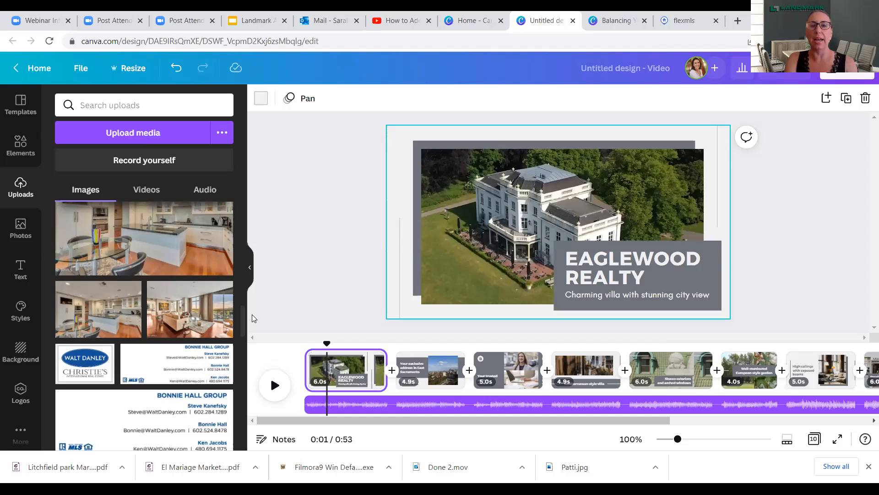
{"action": "left_click", "coordinate": [180, 305]}
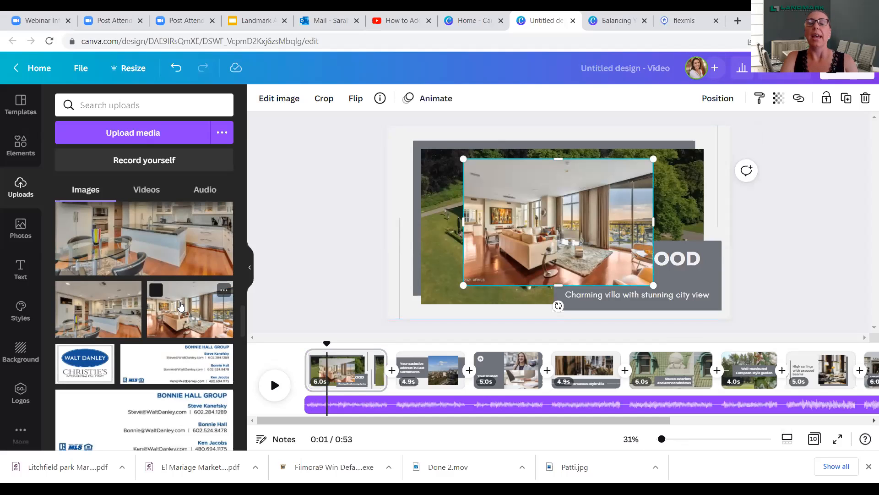
{"action": "left_click", "coordinate": [433, 216]}
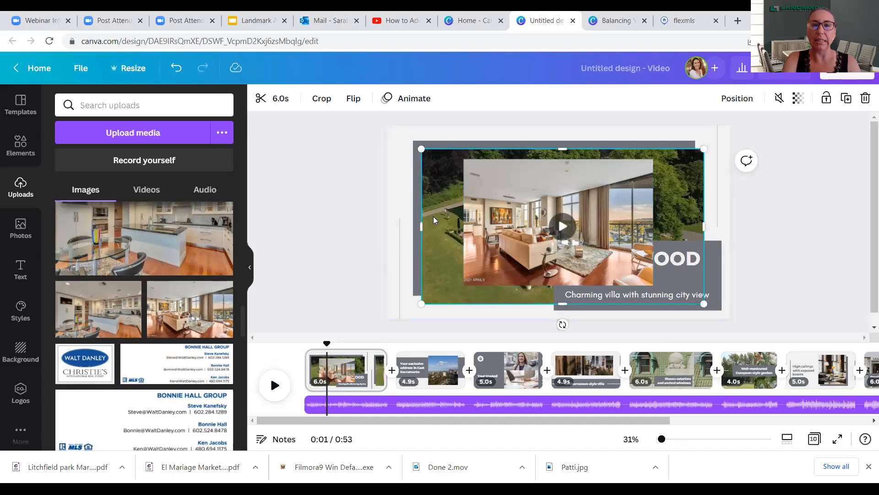
{"action": "key", "text": "Delete"}
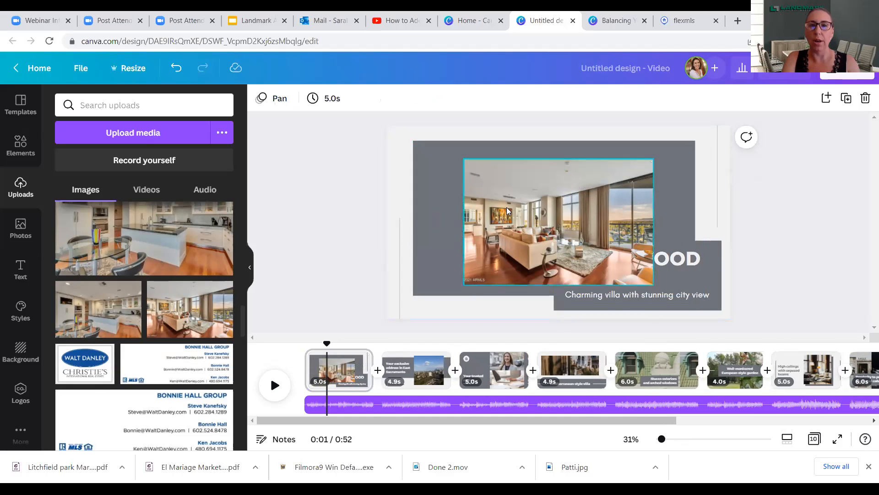
Enlarge and trim the living room photo to cover most of the grey frame, and send it backward behind the title box.
{"action": "left_click", "coordinate": [497, 203]}
{"action": "left_click_drag", "start_coordinate": [464, 159], "coordinate": [417, 158]}
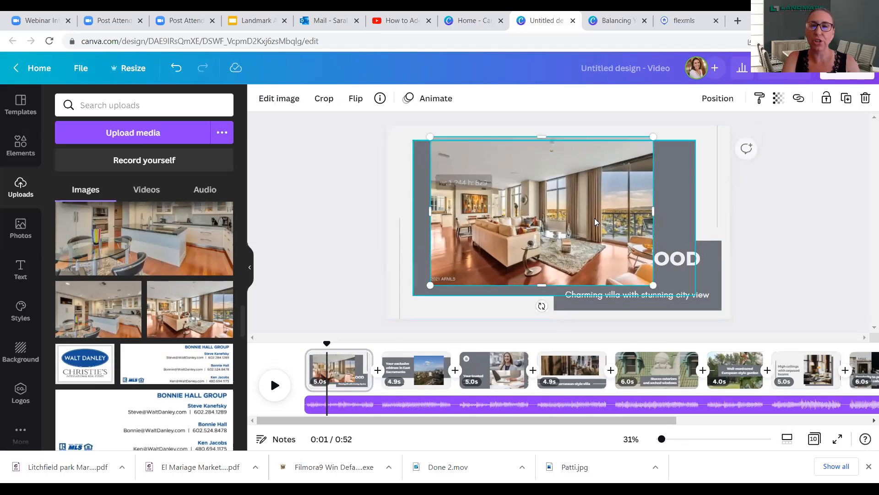
{"action": "left_click_drag", "start_coordinate": [653, 285], "coordinate": [676, 289]}
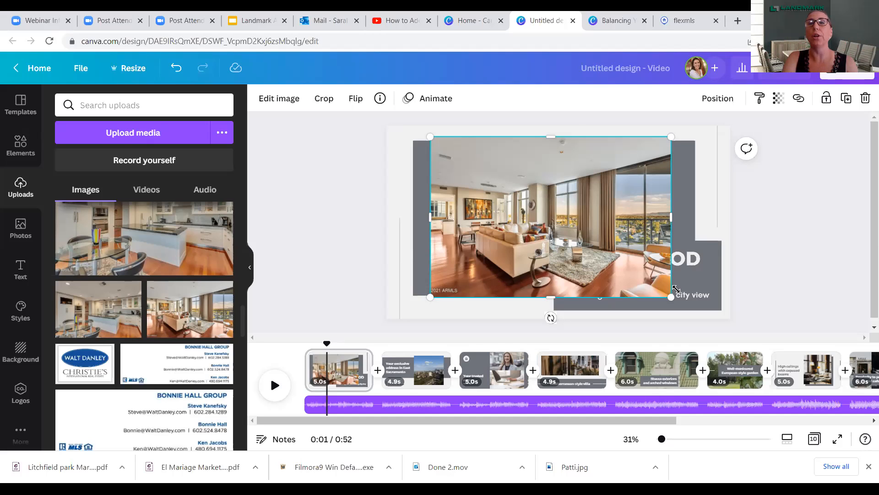
{"action": "mouse_move", "coordinate": [550, 136]}
{"action": "left_mouse_down"}
{"action": "mouse_move", "coordinate": [552, 153]}
{"action": "mouse_move", "coordinate": [552, 143]}
{"action": "left_mouse_up"}
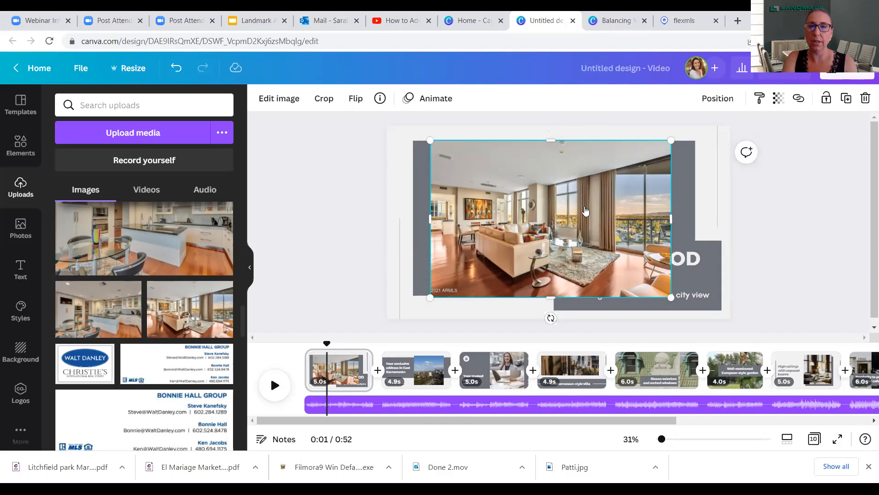
{"action": "right_click", "coordinate": [585, 209]}
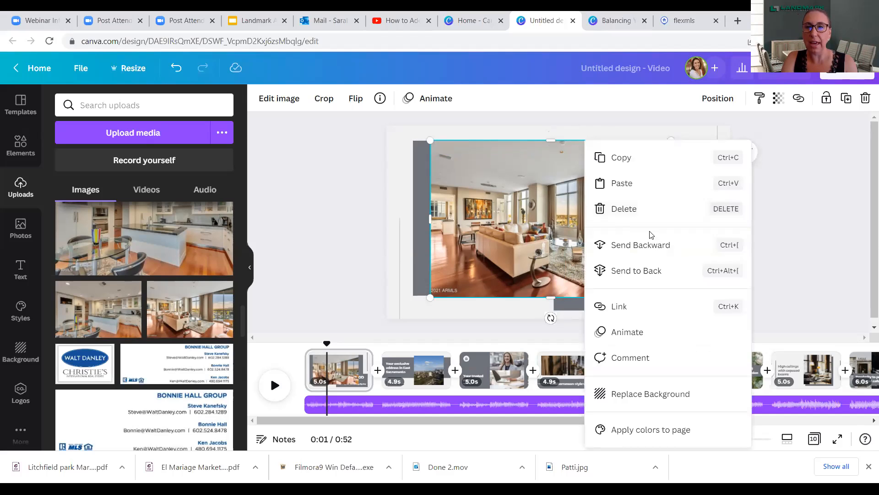
{"action": "left_click", "coordinate": [650, 244]}
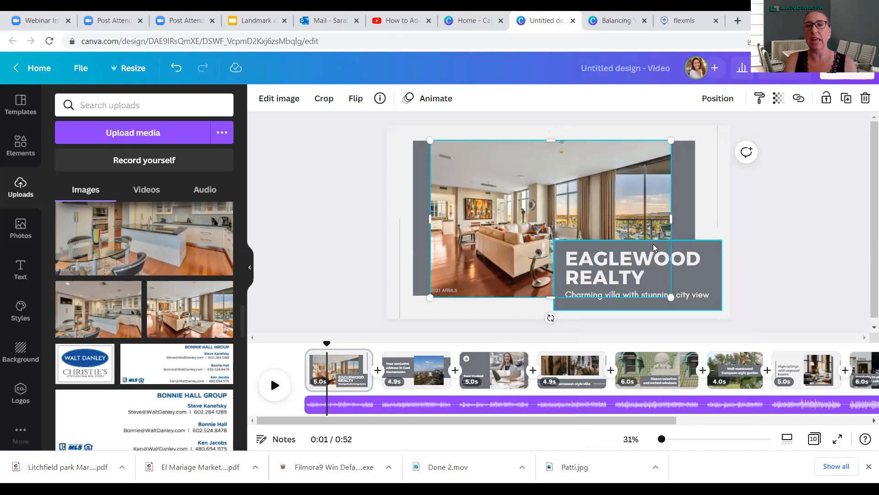
Replace the opening page's title with "BILTMORE VIEWS!".
{"action": "left_click", "coordinate": [633, 260]}
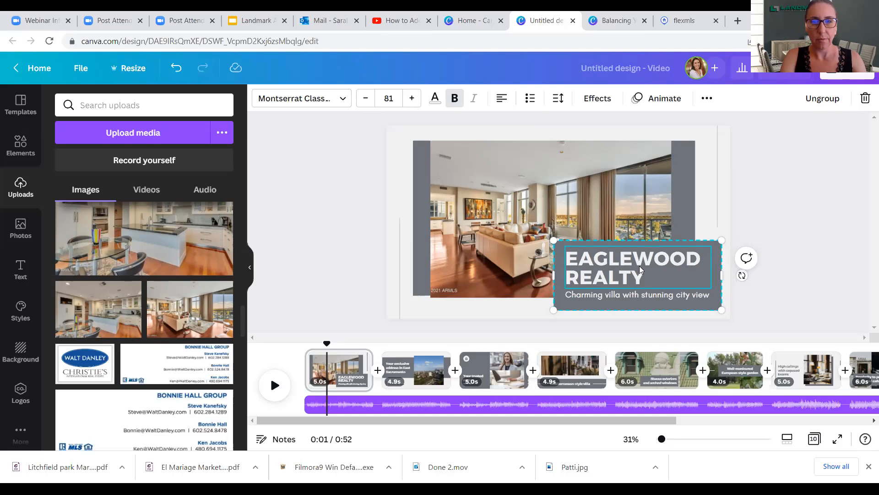
{"action": "double_click", "coordinate": [640, 266]}
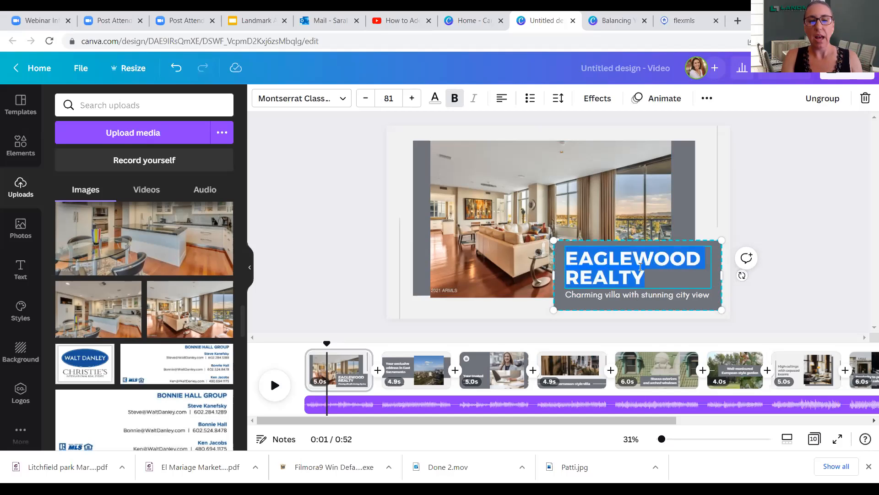
{"action": "type", "text": "BI"}
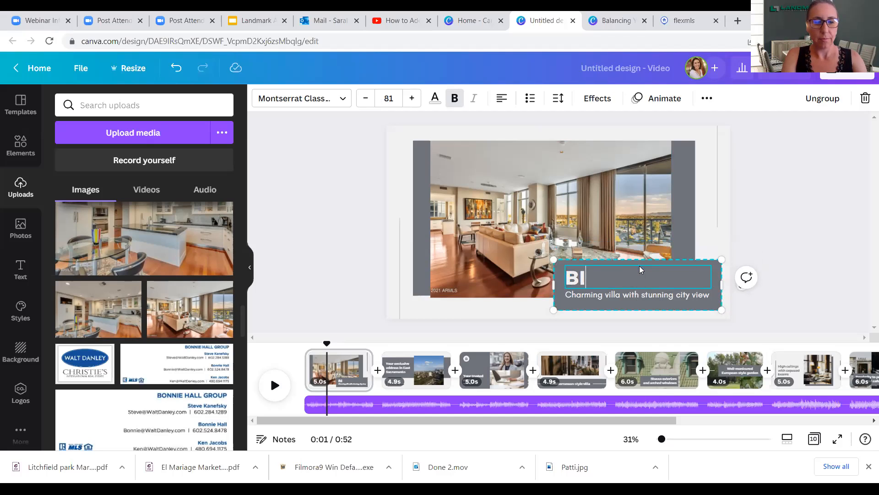
{"action": "type", "text": "LTMORE VIE"}
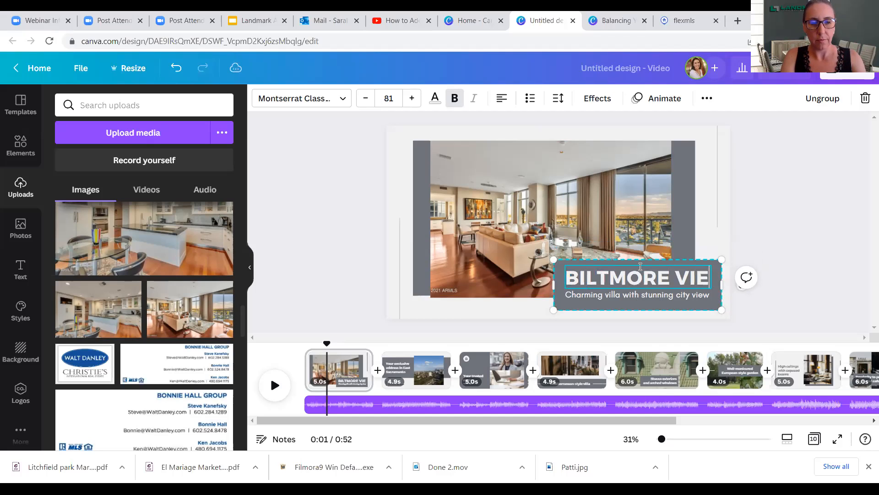
{"action": "type", "text": "WS"}
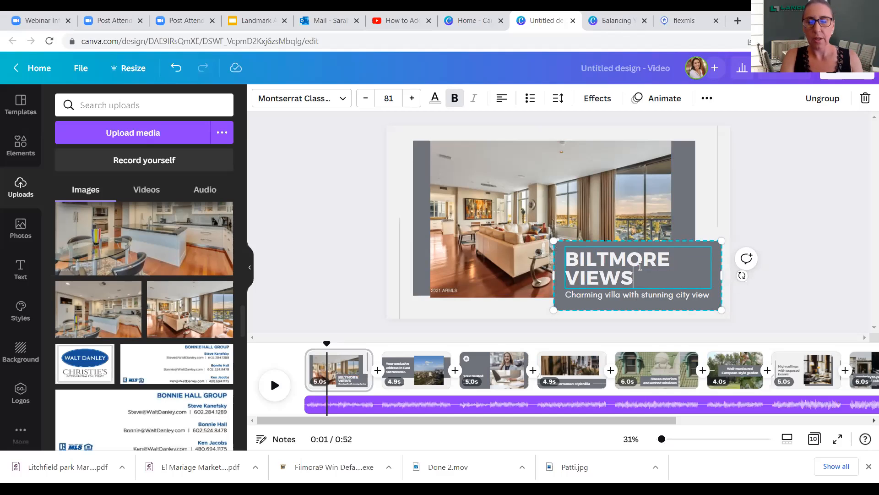
{"action": "type", "text": "!"}
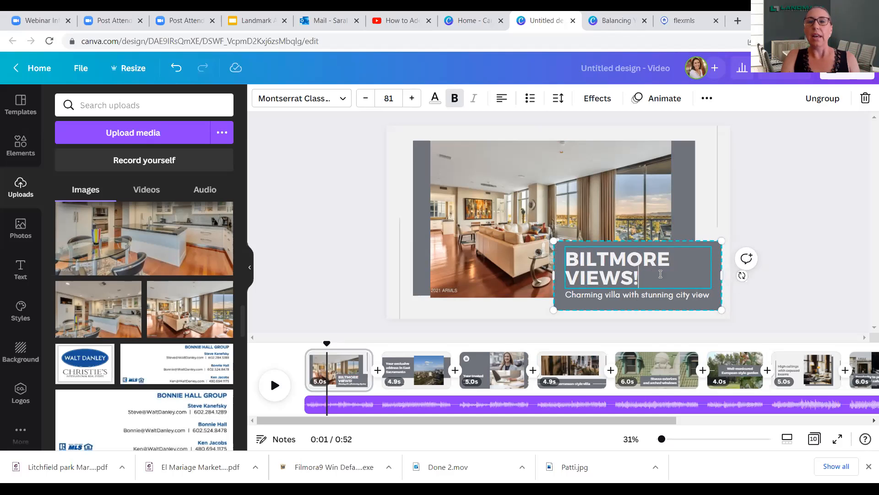
Try the alignment options on the "BILTMORE VIEWS!" title and leave it centred.
{"action": "left_click_drag", "start_coordinate": [661, 274], "coordinate": [599, 278]}
{"action": "left_click_drag", "start_coordinate": [563, 252], "coordinate": [556, 247]}
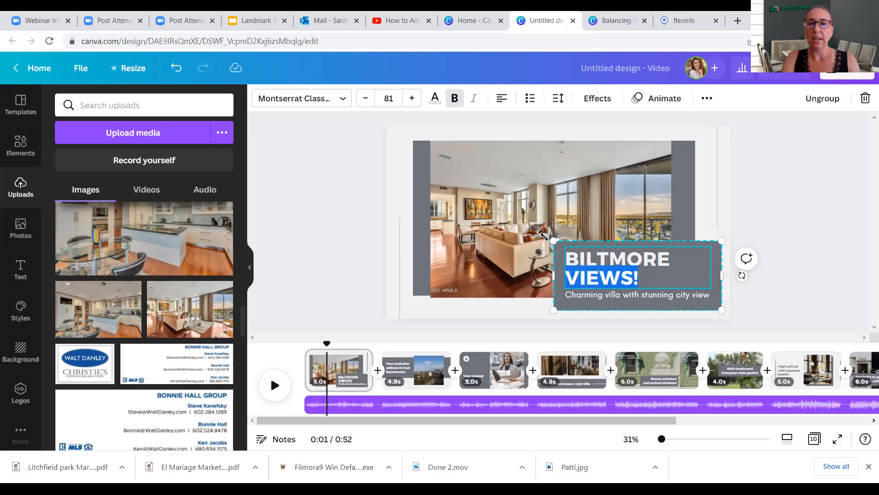
{"action": "left_click", "coordinate": [501, 98]}
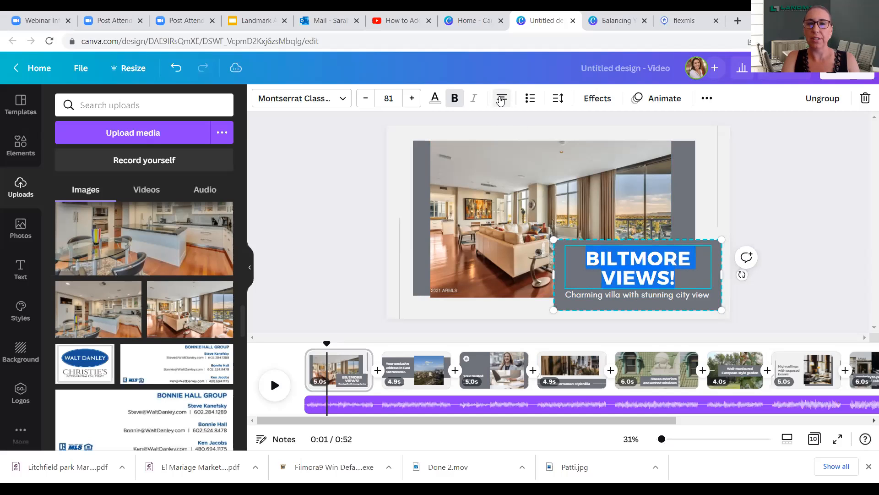
{"action": "left_click", "coordinate": [501, 98]}
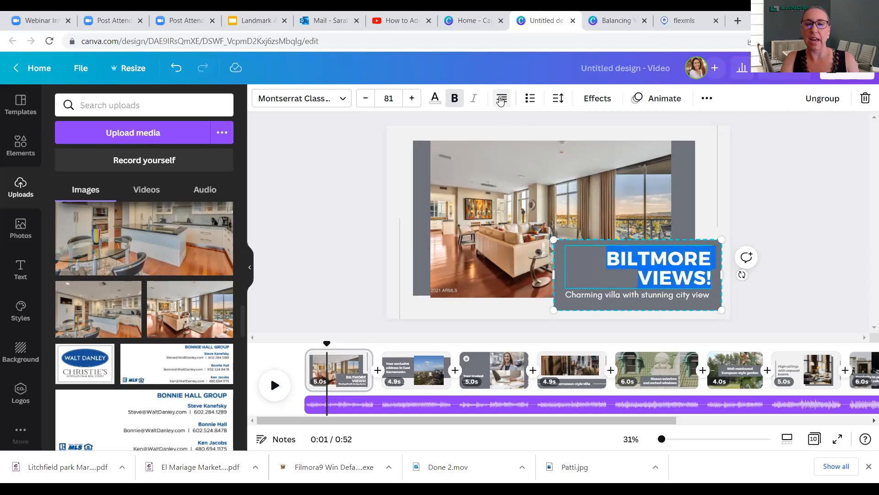
{"action": "left_click", "coordinate": [501, 98]}
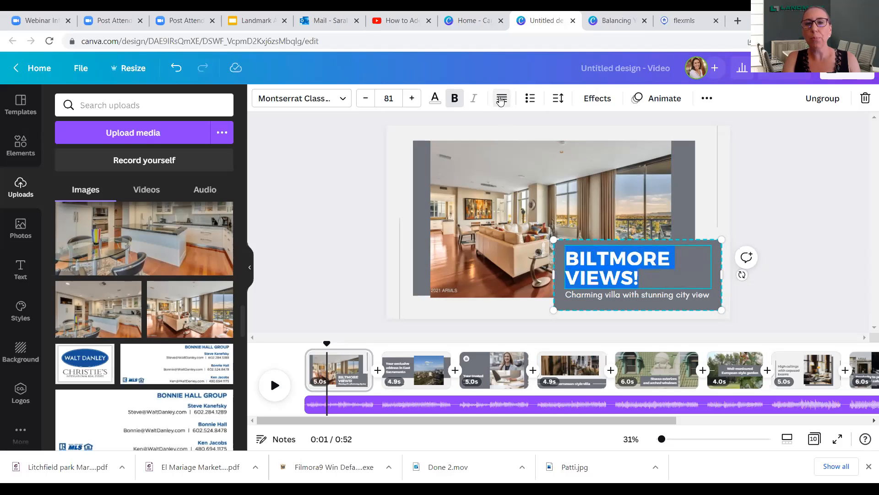
{"action": "left_click", "coordinate": [502, 98]}
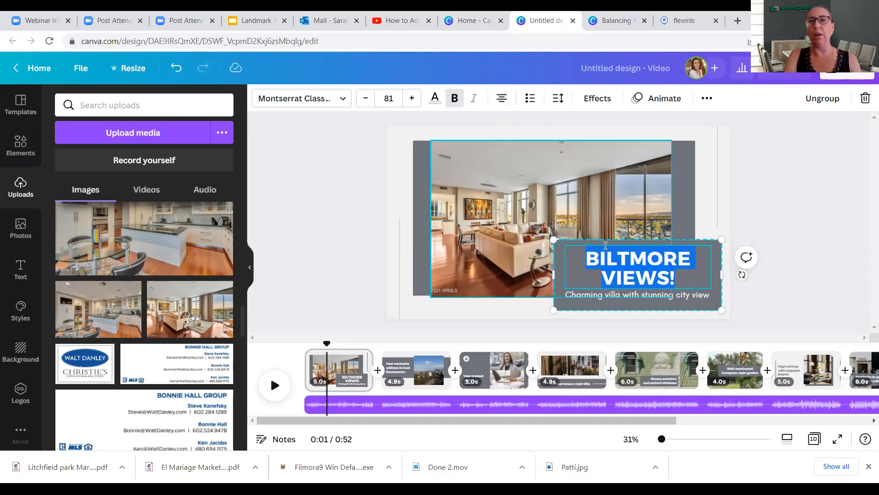
Change the word "villa" to "Condo" in the subtitle so it reads "Charming Condo with stunning city view".
{"action": "triple_click", "coordinate": [618, 293]}
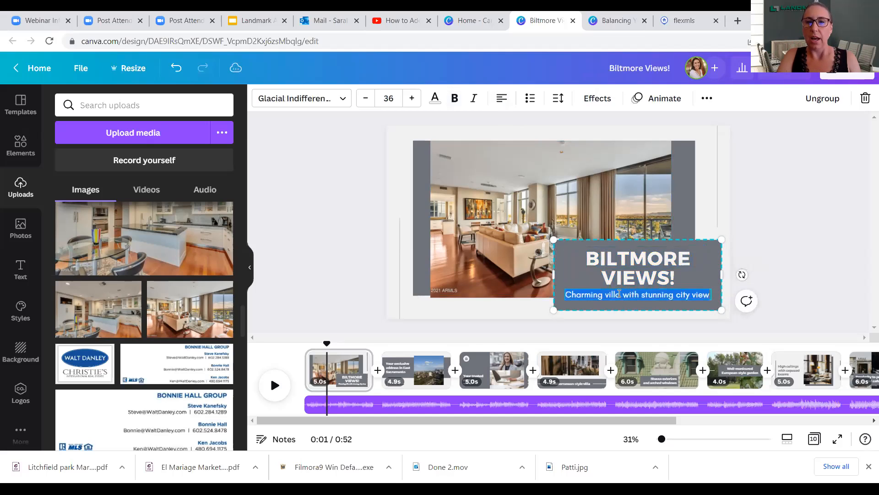
{"action": "left_click", "coordinate": [620, 294]}
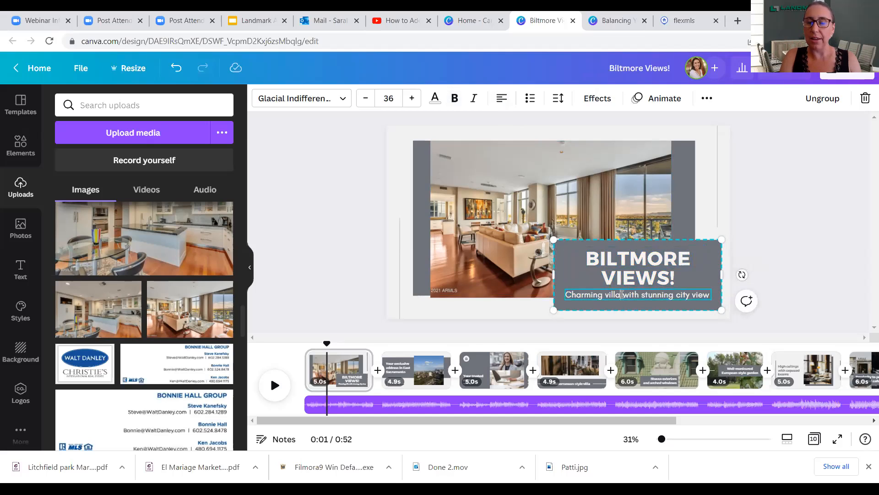
{"action": "key", "text": "BackSpace"}
{"action": "key", "text": "BackSpace"}
{"action": "key", "text": "BackSpace"}
{"action": "key", "text": "BackSpace"}
{"action": "key", "text": "BackSpace"}
{"action": "key", "text": "BackSpace"}
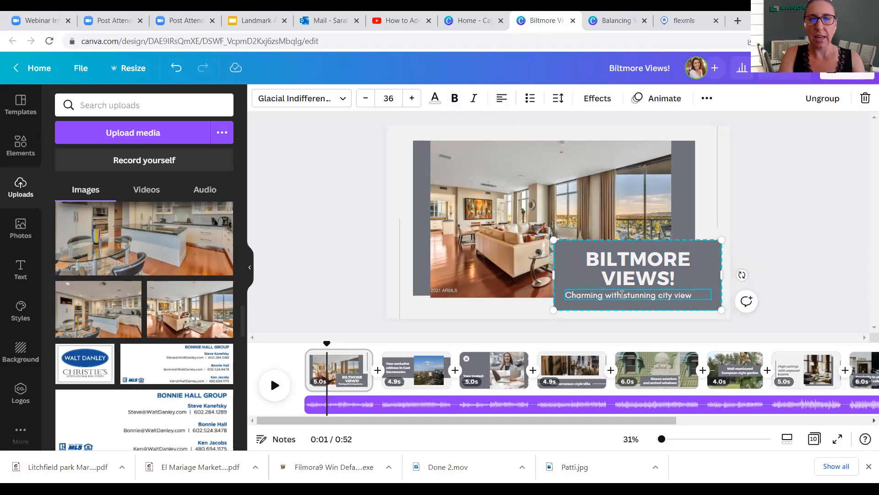
{"action": "type", "text": "Condo"}
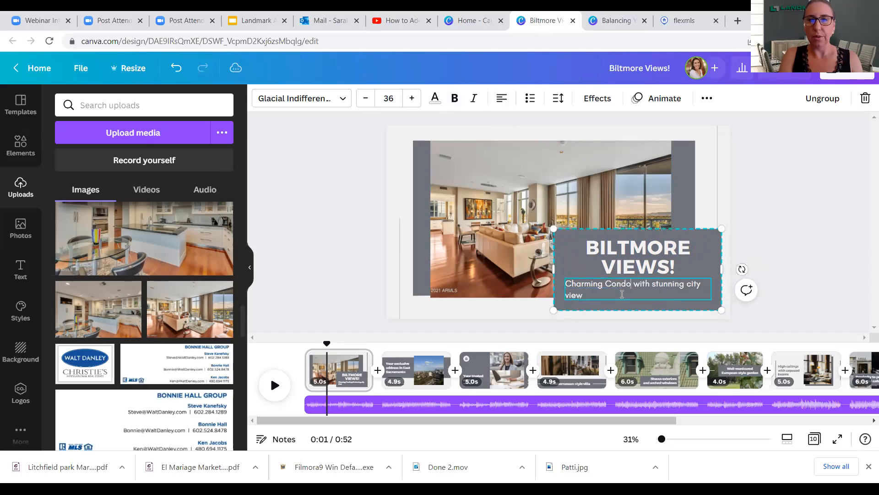
Move the title box slightly left and down so it overlaps the living room photo's lower right corner.
{"action": "left_click", "coordinate": [709, 287]}
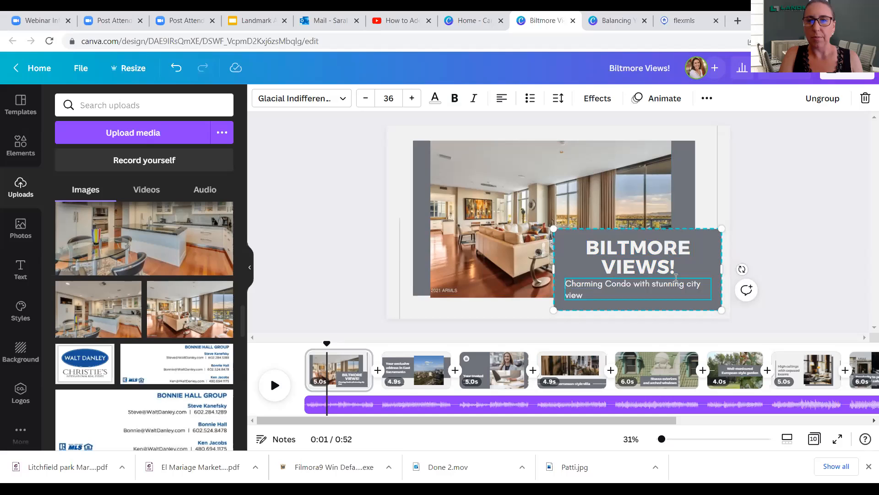
{"action": "left_click", "coordinate": [532, 311]}
{"action": "left_click", "coordinate": [595, 294]}
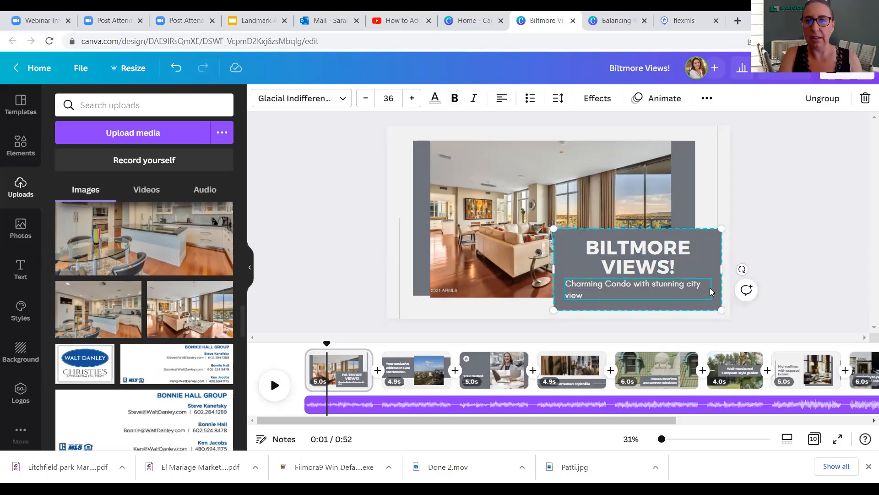
{"action": "left_click_drag", "start_coordinate": [651, 296], "coordinate": [664, 294]}
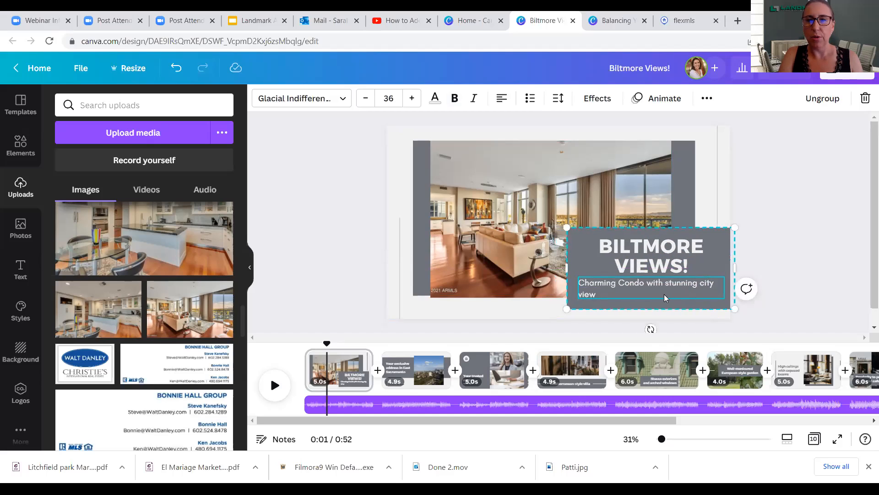
{"action": "left_click", "coordinate": [601, 258]}
{"action": "left_click_drag", "start_coordinate": [602, 258], "coordinate": [577, 259]}
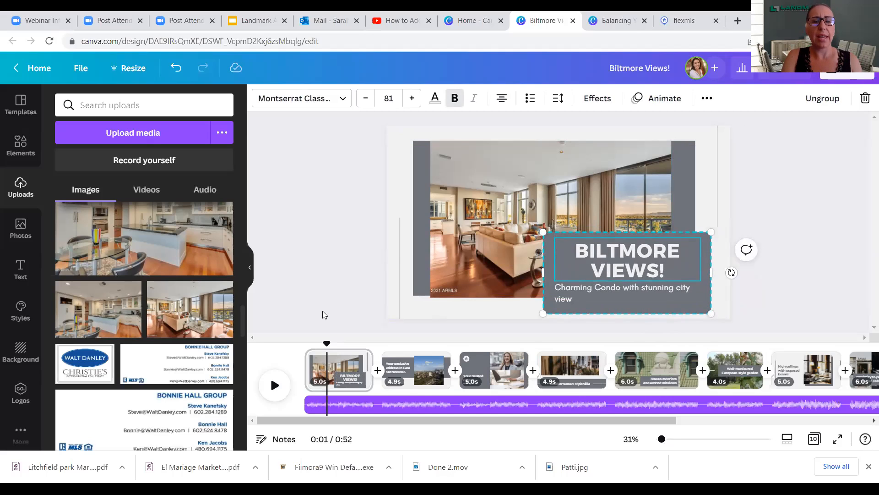
Add the uploaded agent contact card image, shrink it, and place it over the living room photo's lower left corner.
{"action": "left_click", "coordinate": [160, 376]}
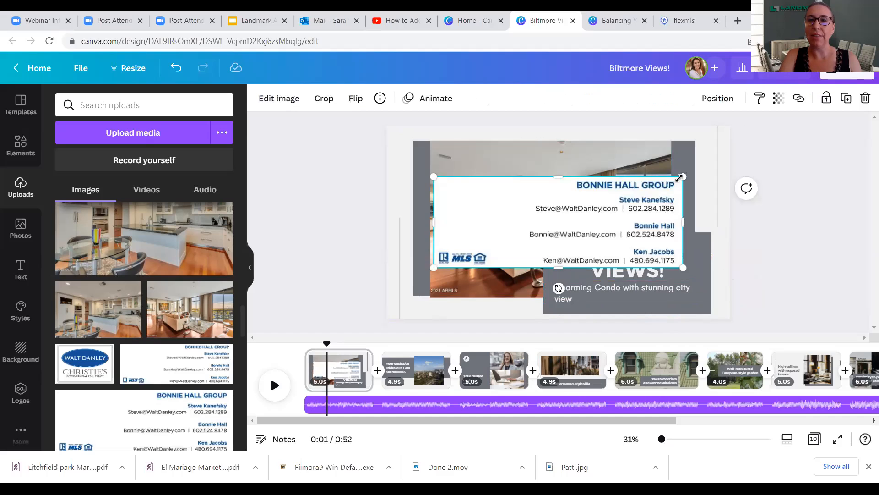
{"action": "left_click_drag", "start_coordinate": [679, 177], "coordinate": [504, 303]}
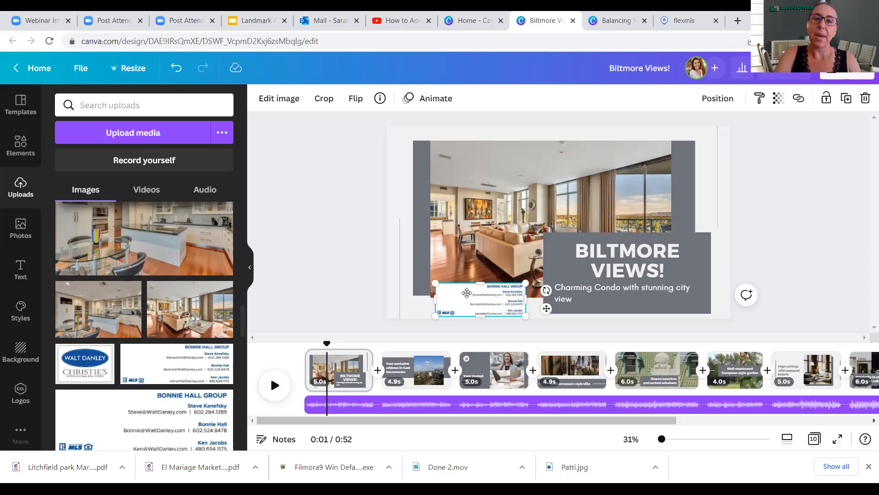
{"action": "left_click_drag", "start_coordinate": [473, 299], "coordinate": [467, 297]}
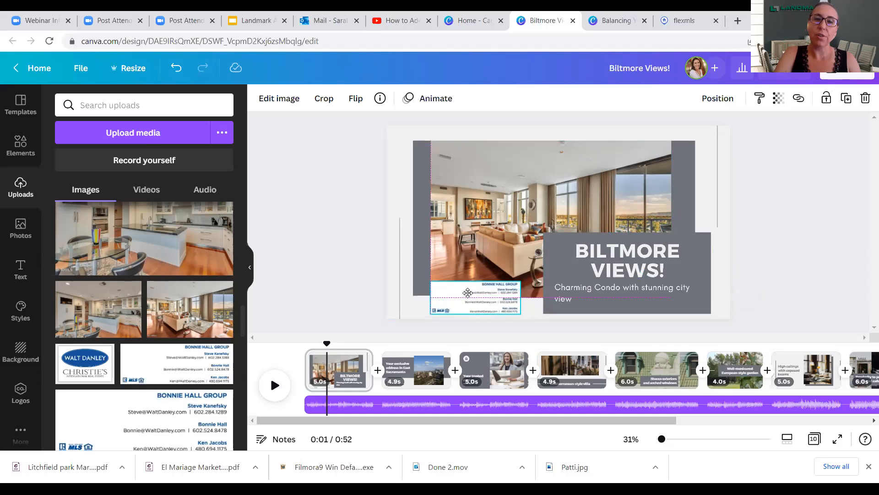
Add the uploaded Walt Danley Christie's logo, shrunk onto the contact card's upper left corner, and shrink the title box toward its lower right corner.
{"action": "left_click", "coordinate": [79, 367]}
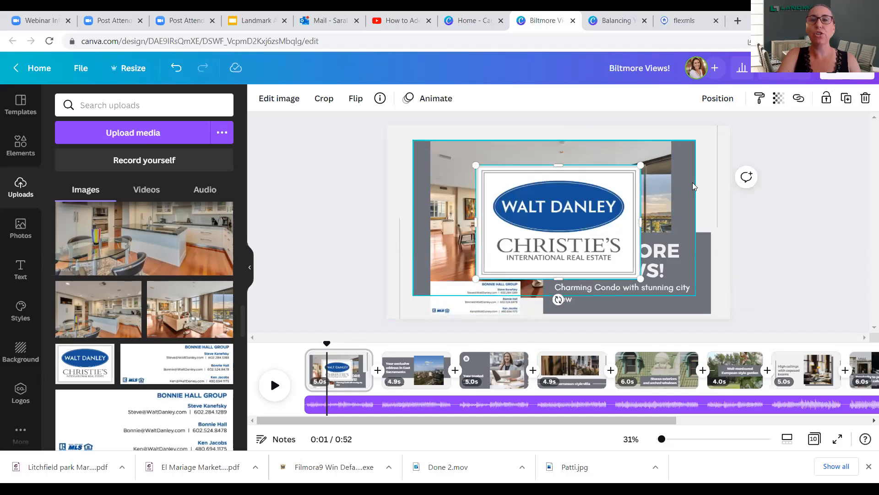
{"action": "left_click_drag", "start_coordinate": [641, 166], "coordinate": [447, 292]}
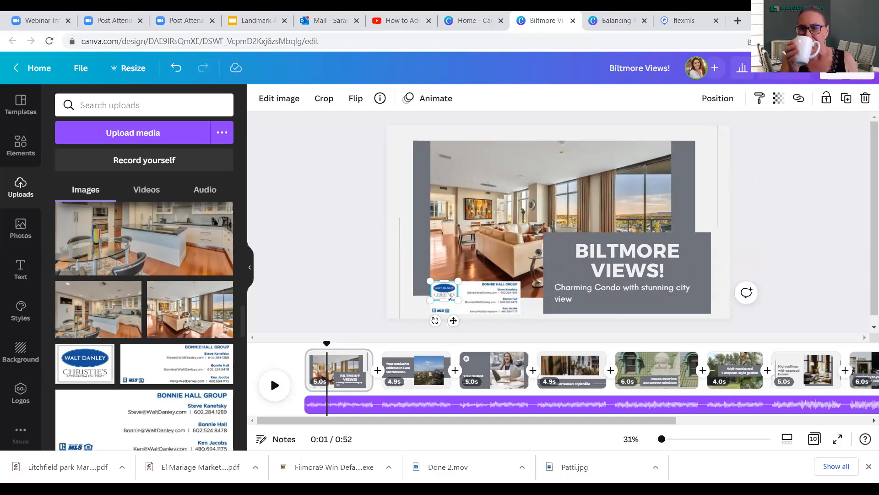
{"action": "left_click", "coordinate": [619, 298]}
{"action": "left_click_drag", "start_coordinate": [541, 232], "coordinate": [574, 262]}
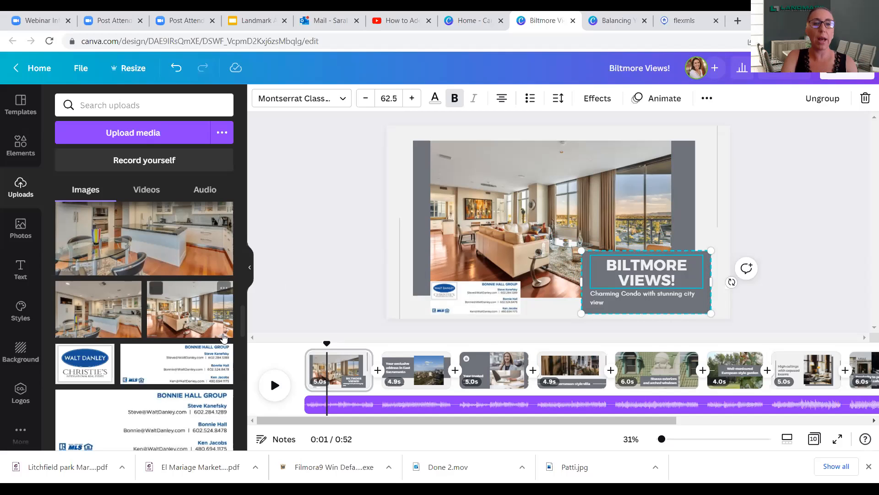
Add the uploaded portrait of the man in a dark suit, shrink it, and place it against the title box's lower left edge.
{"action": "left_click_drag", "start_coordinate": [241, 321], "coordinate": [241, 351]}
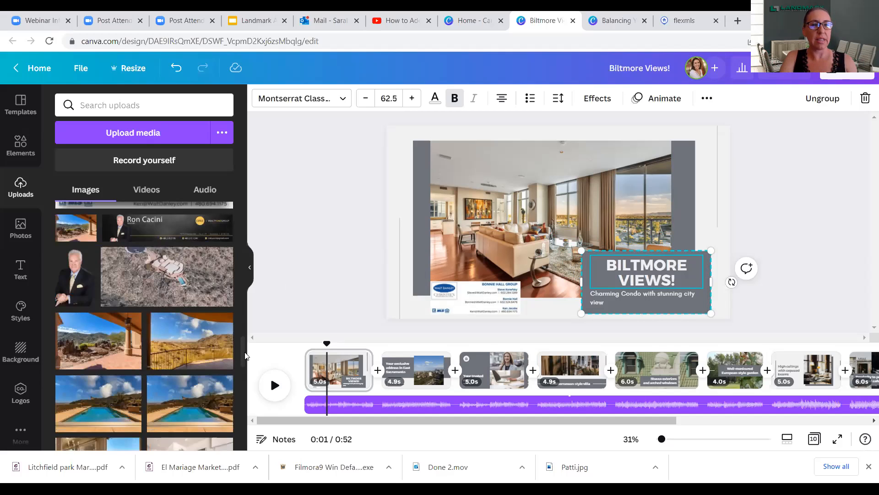
{"action": "left_click", "coordinate": [74, 281]}
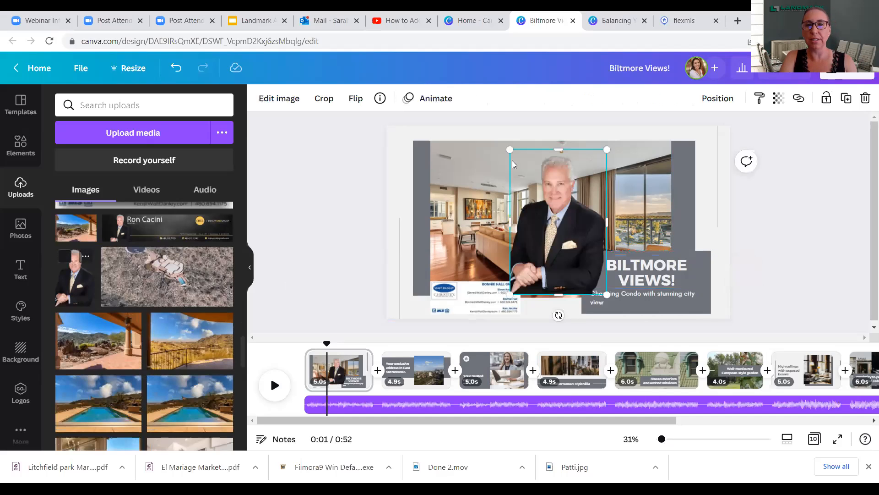
{"action": "left_click_drag", "start_coordinate": [606, 151], "coordinate": [561, 217]}
{"action": "left_click_drag", "start_coordinate": [550, 248], "coordinate": [569, 282]}
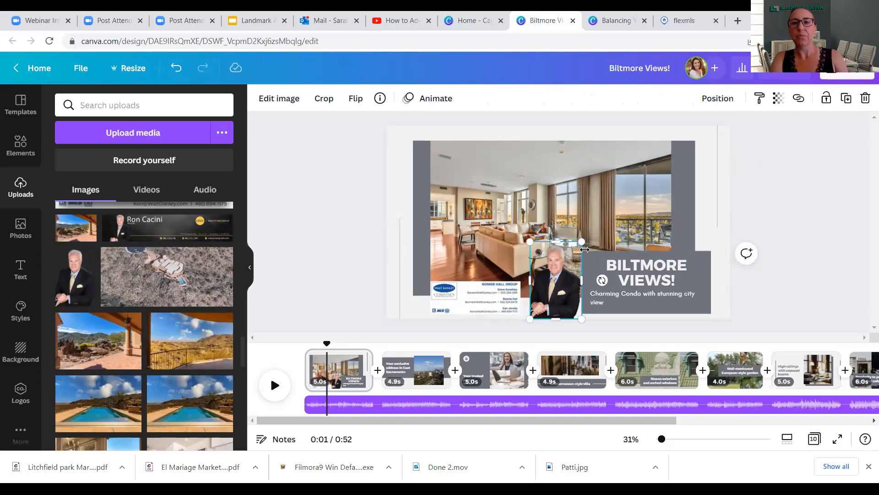
{"action": "left_click_drag", "start_coordinate": [581, 242], "coordinate": [571, 257]}
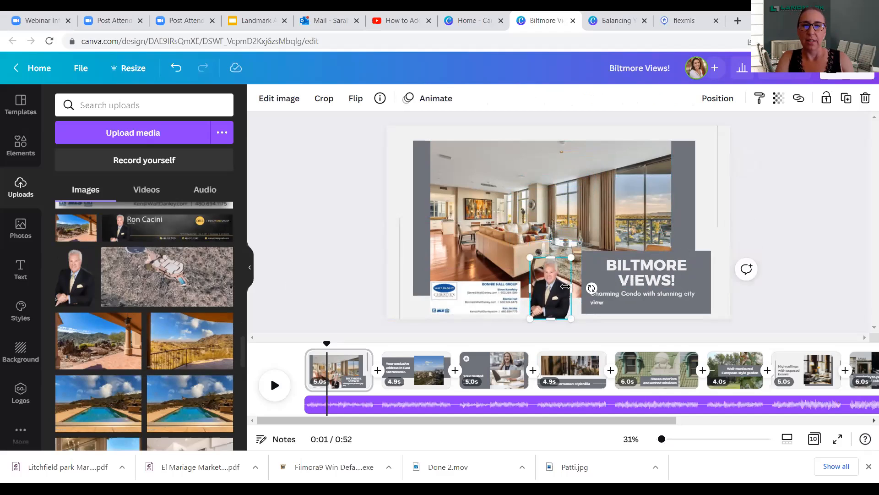
{"action": "left_click_drag", "start_coordinate": [556, 290], "coordinate": [572, 294]}
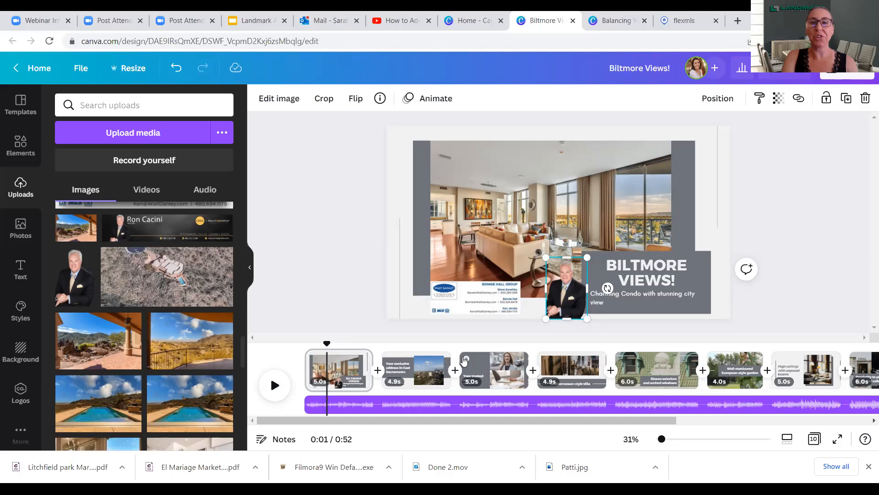
Replace the city skyline video on the second page with the uploaded dining room photo, placed against the page's right edge beside the heading.
{"action": "left_click", "coordinate": [418, 369]}
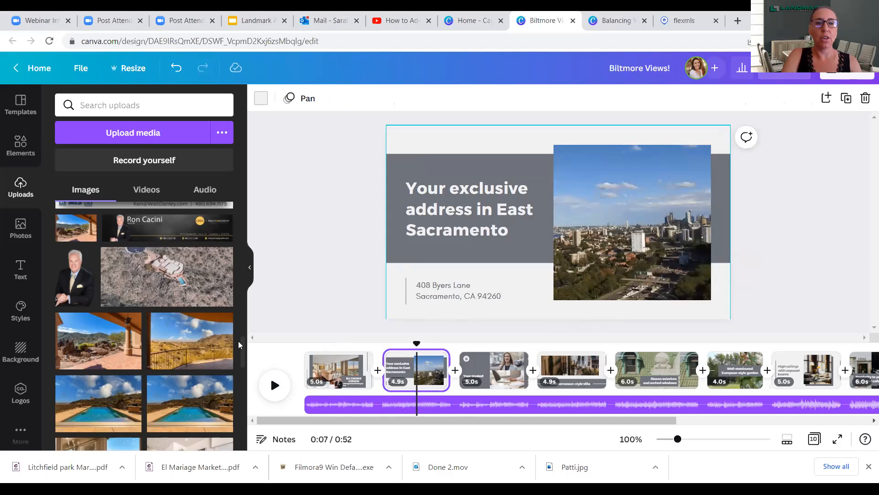
{"action": "left_click_drag", "start_coordinate": [242, 347], "coordinate": [245, 361]}
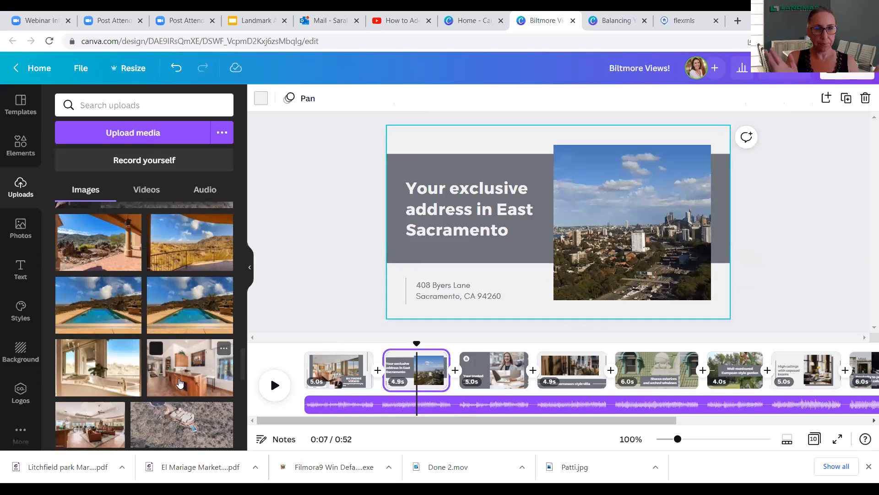
{"action": "left_click_drag", "start_coordinate": [241, 364], "coordinate": [243, 297]}
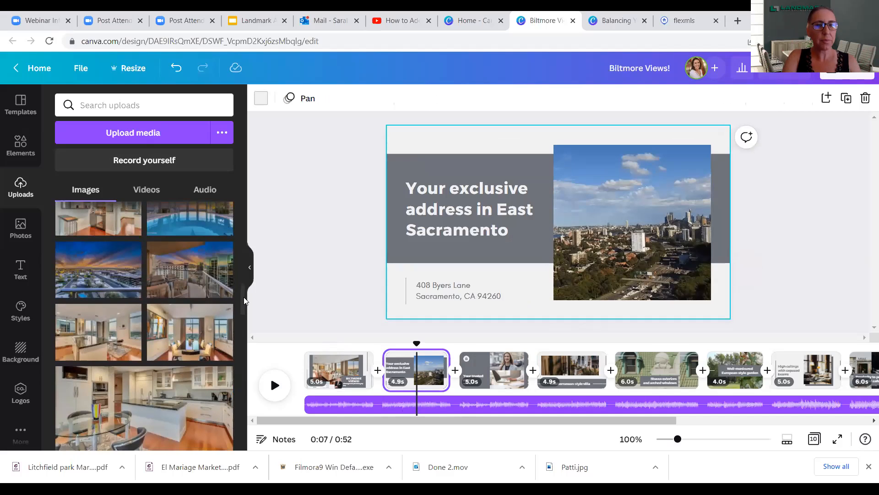
{"action": "left_click", "coordinate": [181, 325]}
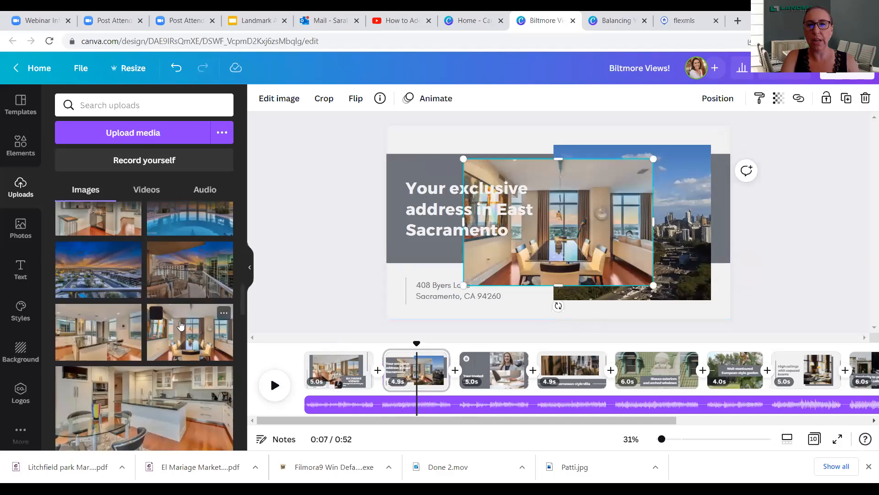
{"action": "left_click", "coordinate": [690, 246]}
{"action": "key", "text": "Delete"}
{"action": "left_click", "coordinate": [634, 245]}
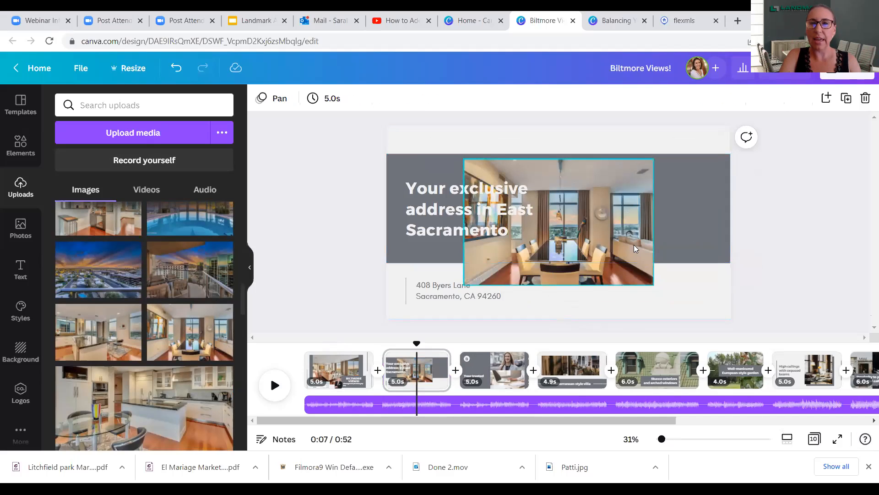
{"action": "left_click_drag", "start_coordinate": [639, 240], "coordinate": [707, 229]}
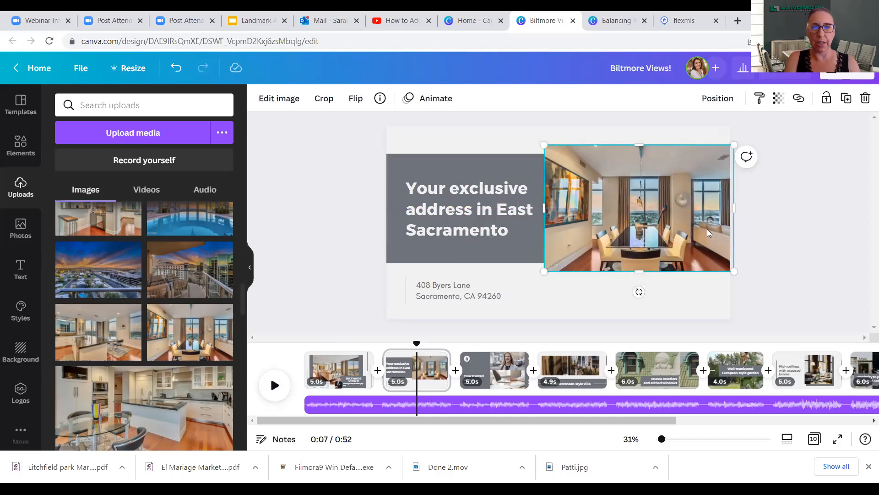
{"action": "left_click", "coordinate": [343, 363]}
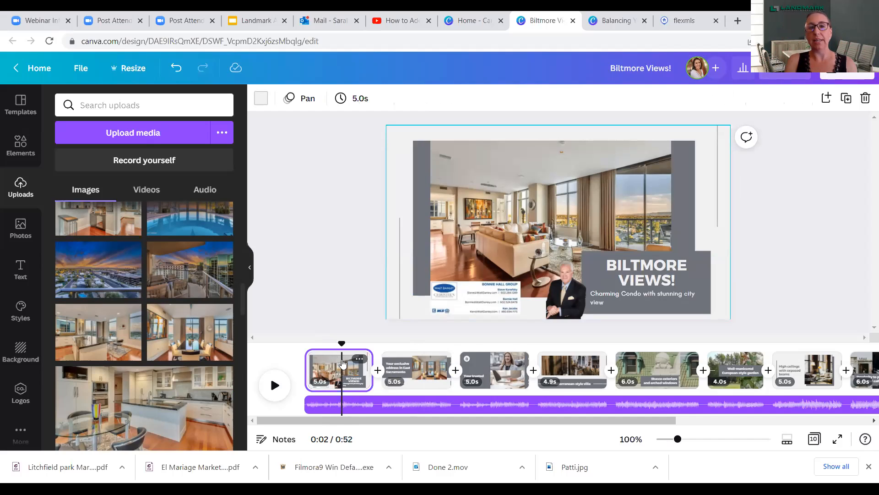
{"action": "left_click", "coordinate": [419, 379]}
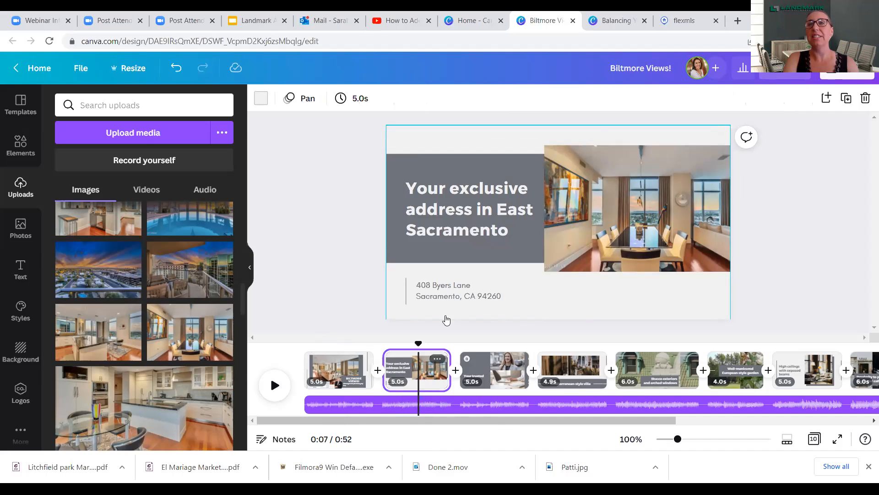
Copy the property's street address from the flexmls listing and paste it over the placeholder address on the second page in Canva.
{"action": "left_click", "coordinate": [684, 21]}
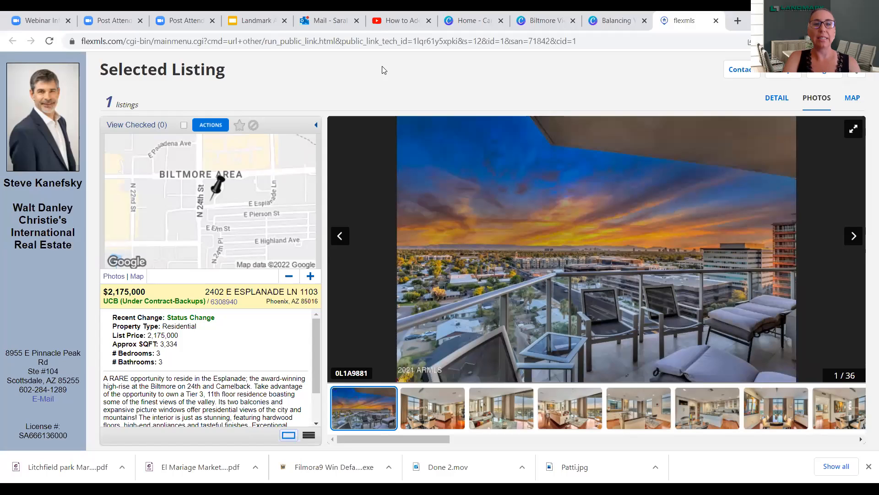
{"action": "left_click_drag", "start_coordinate": [204, 292], "coordinate": [319, 294]}
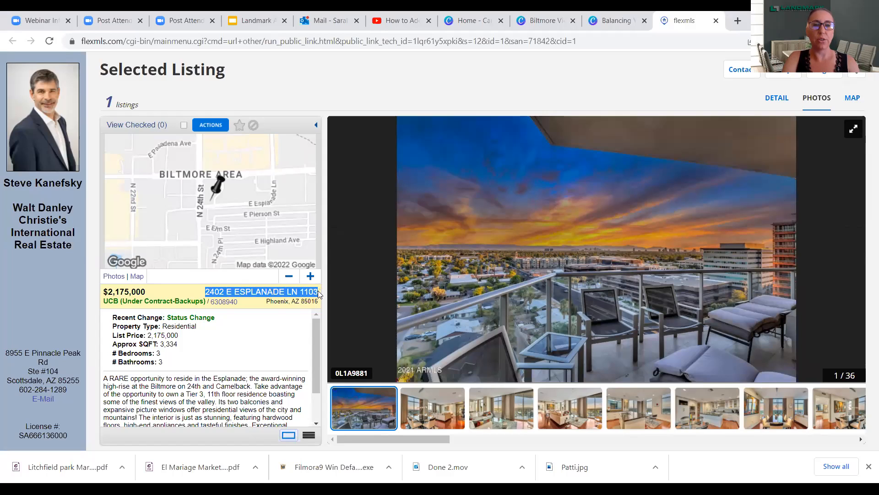
{"action": "right_click", "coordinate": [288, 291]}
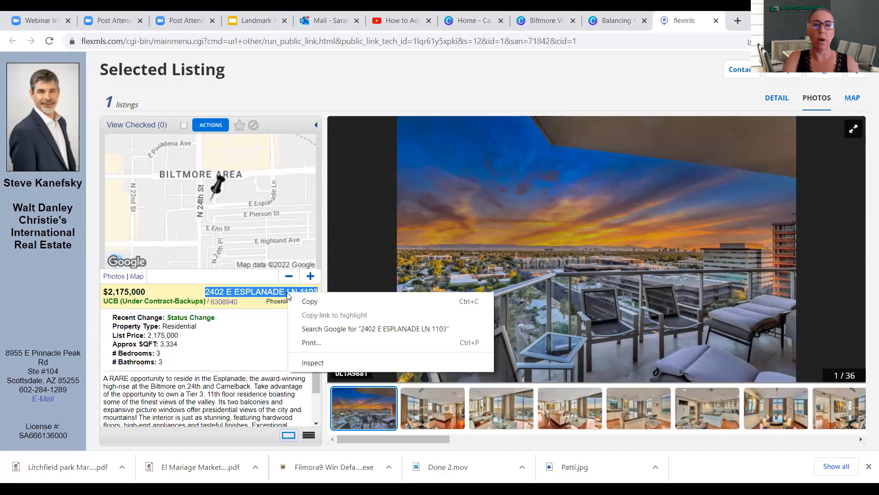
{"action": "left_click", "coordinate": [322, 302]}
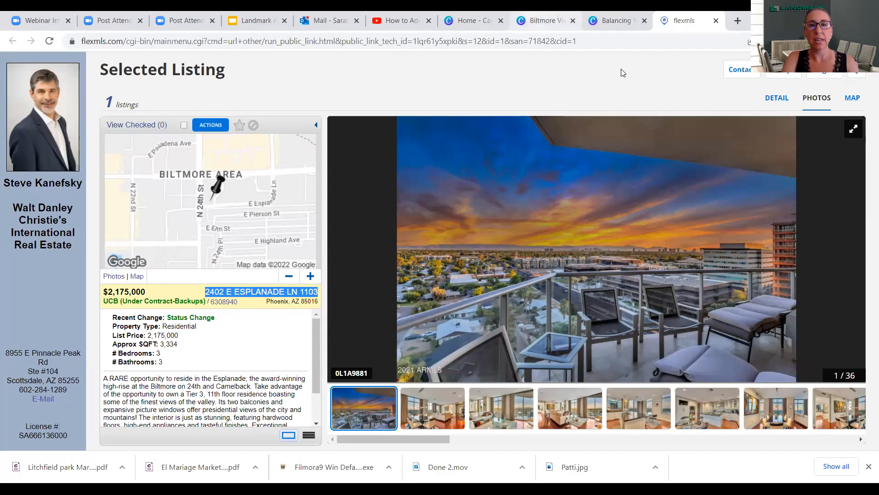
{"action": "left_click", "coordinate": [545, 20]}
{"action": "triple_click", "coordinate": [453, 296]}
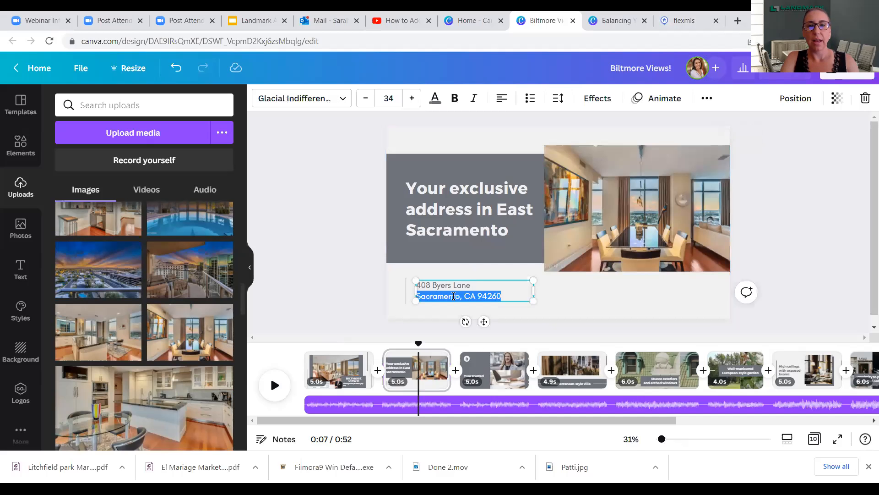
{"action": "left_click_drag", "start_coordinate": [510, 298], "coordinate": [417, 285]}
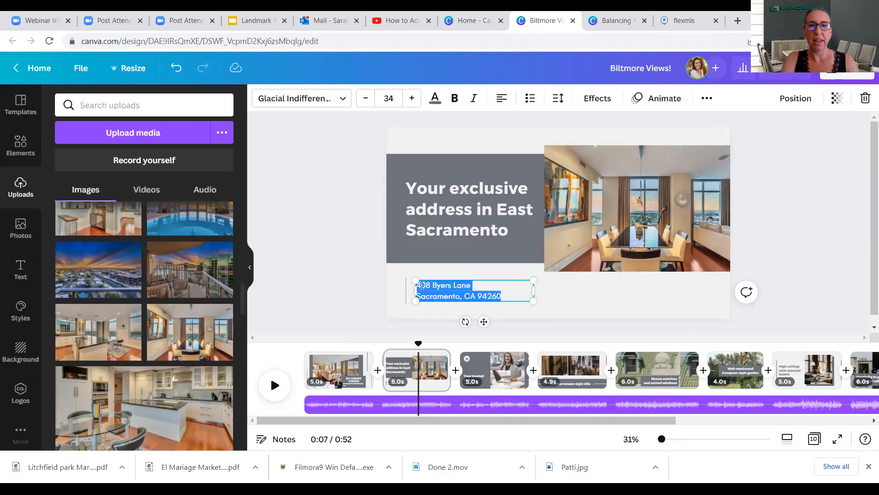
{"action": "right_click", "coordinate": [424, 288]}
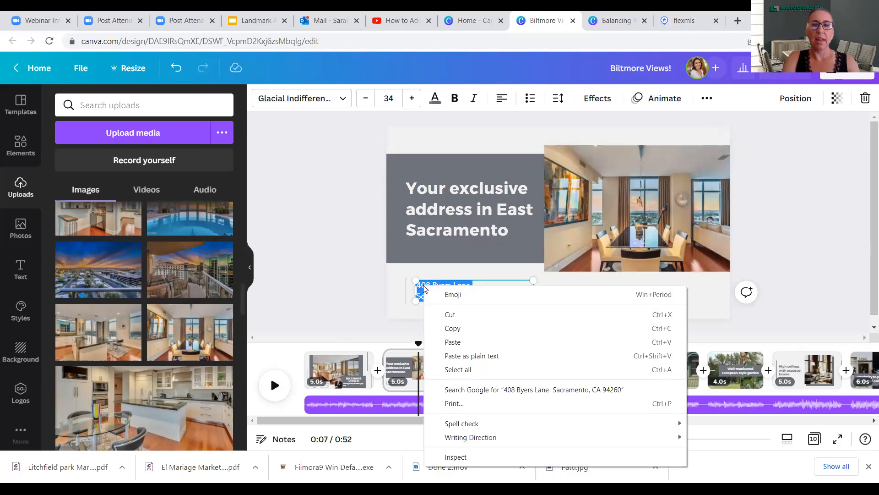
{"action": "left_click", "coordinate": [452, 342]}
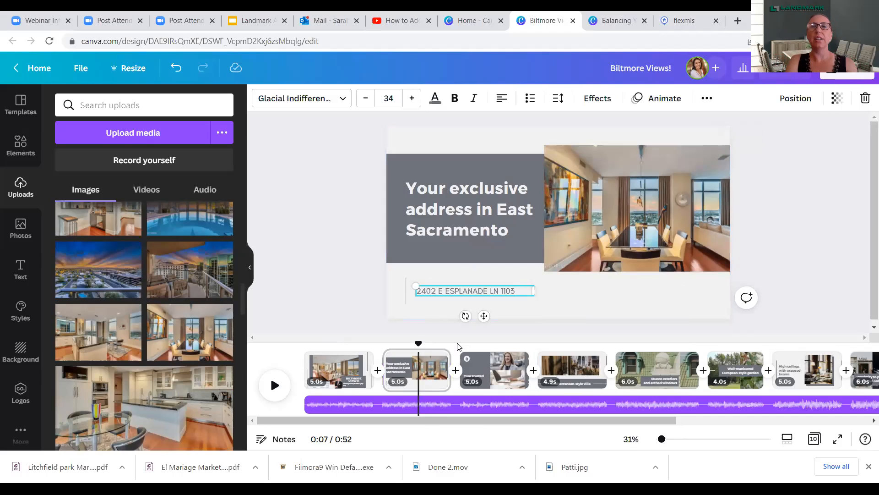
Switch to the flexmls listing and copy the phrase "award-winning high-rise at the Biltmore" from its description.
{"action": "left_click", "coordinate": [685, 21]}
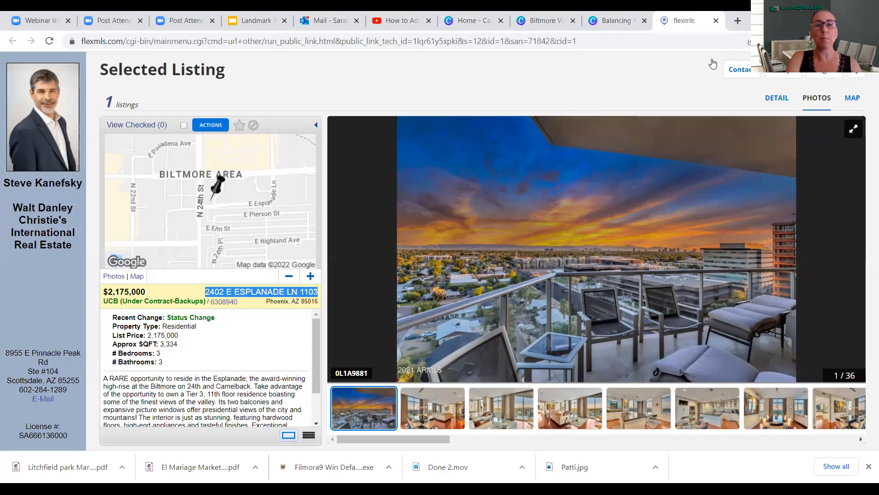
{"action": "left_click_drag", "start_coordinate": [316, 339], "coordinate": [323, 373]}
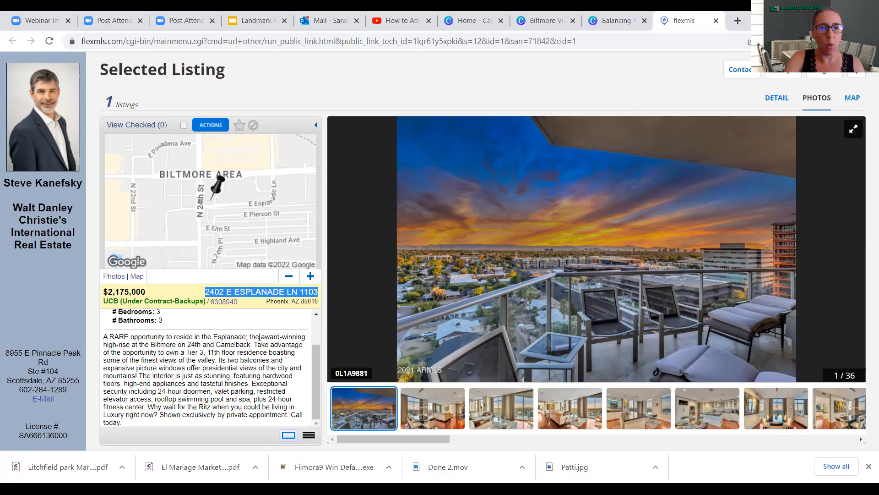
{"action": "left_click_drag", "start_coordinate": [261, 337], "coordinate": [175, 344]}
{"action": "right_click", "coordinate": [175, 344]}
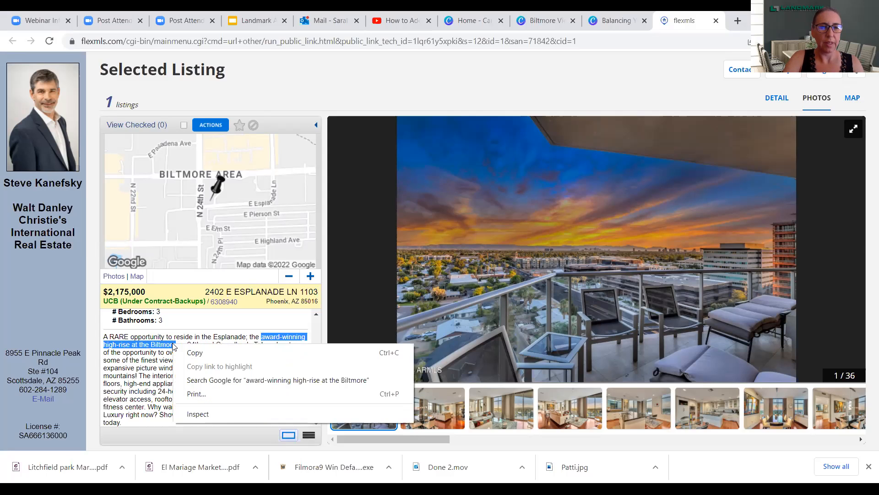
{"action": "left_click", "coordinate": [204, 354]}
Return to Canva and replace the second page's heading with the copied phrase, capitalised as "Award-winning high-rise at the Biltmore".
{"action": "left_click", "coordinate": [545, 20]}
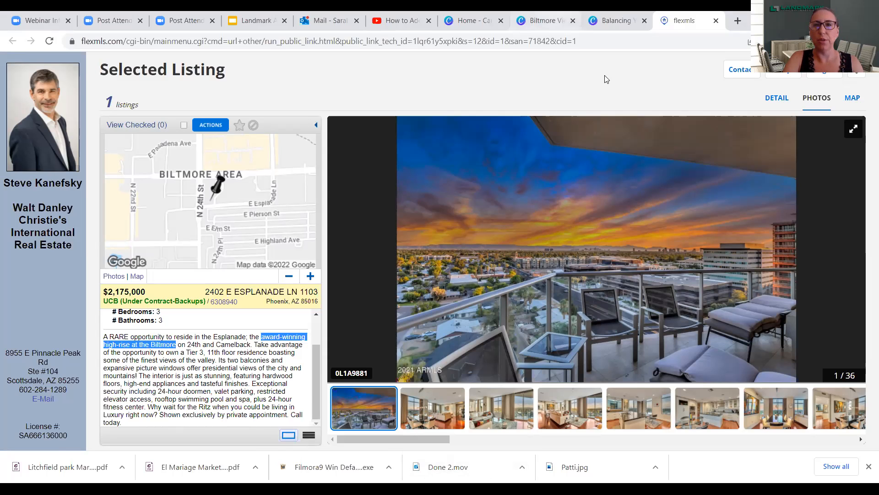
{"action": "left_click", "coordinate": [452, 220]}
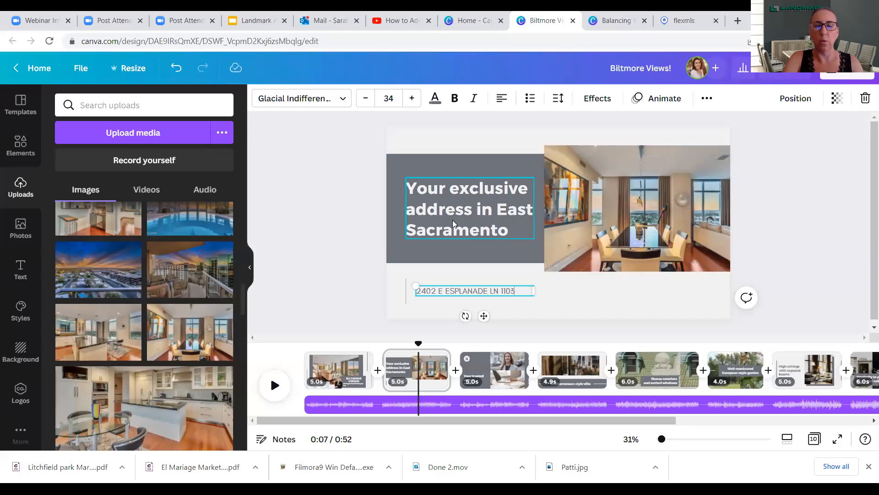
{"action": "left_click", "coordinate": [453, 220]}
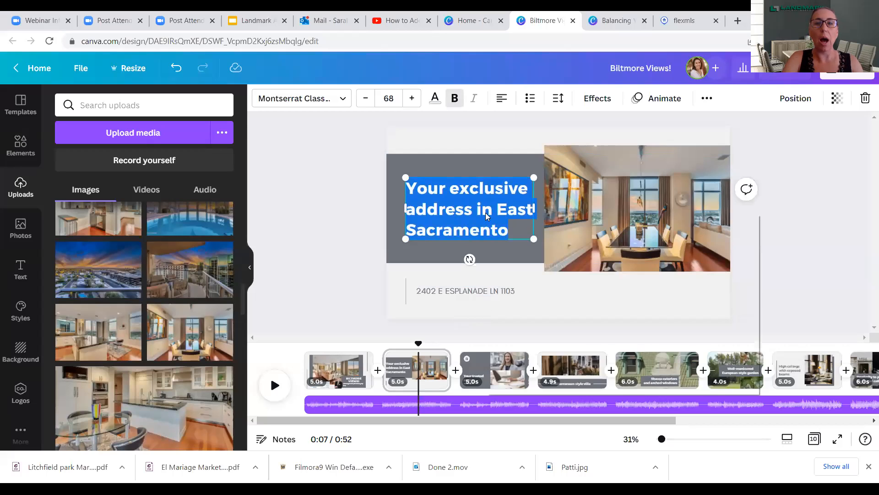
{"action": "right_click", "coordinate": [485, 213]}
{"action": "left_click", "coordinate": [529, 271]}
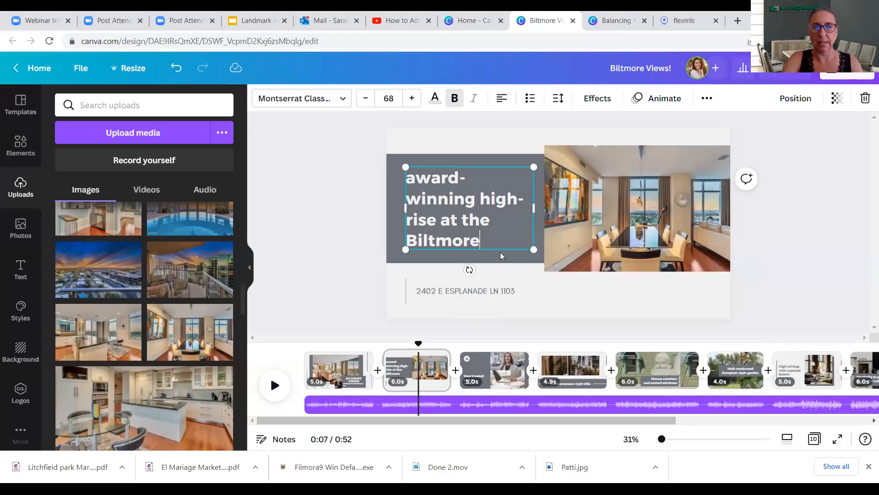
{"action": "left_click", "coordinate": [414, 181]}
{"action": "key", "text": "BackSpace"}
{"action": "type", "text": "A"}
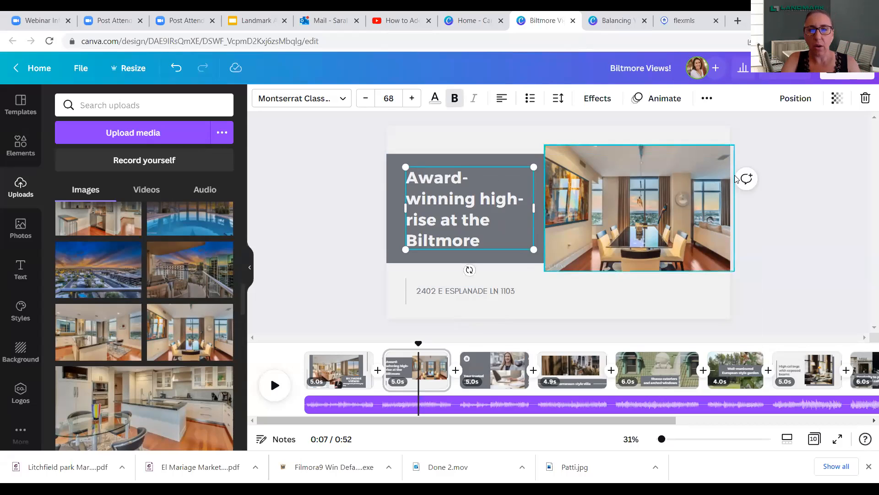
Move the "Mediterranean-style villa" page ahead of the "Your trusted realtor" page in the timeline.
{"action": "left_click", "coordinate": [567, 369]}
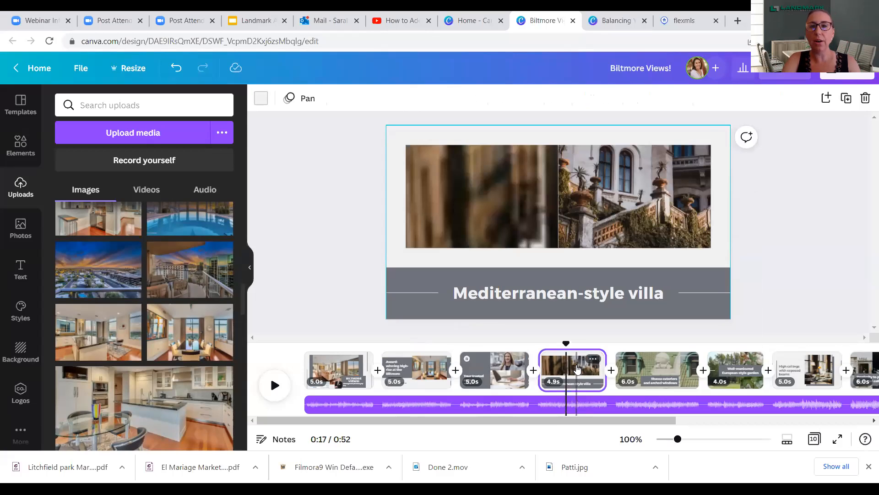
{"action": "left_click", "coordinate": [503, 373]}
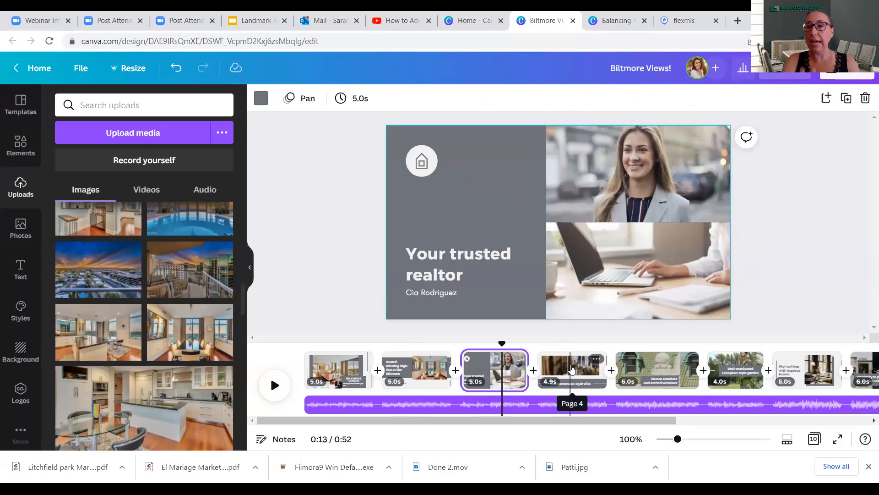
{"action": "left_click_drag", "start_coordinate": [572, 369], "coordinate": [469, 369]}
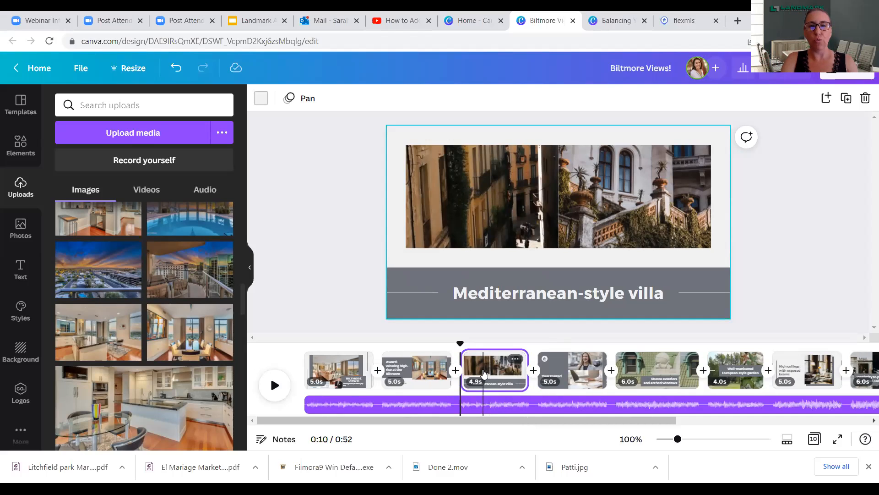
Delete both placeholder media items, the alley video and the villa staircase, from the "Mediterranean-style villa" page.
{"action": "left_click", "coordinate": [483, 373]}
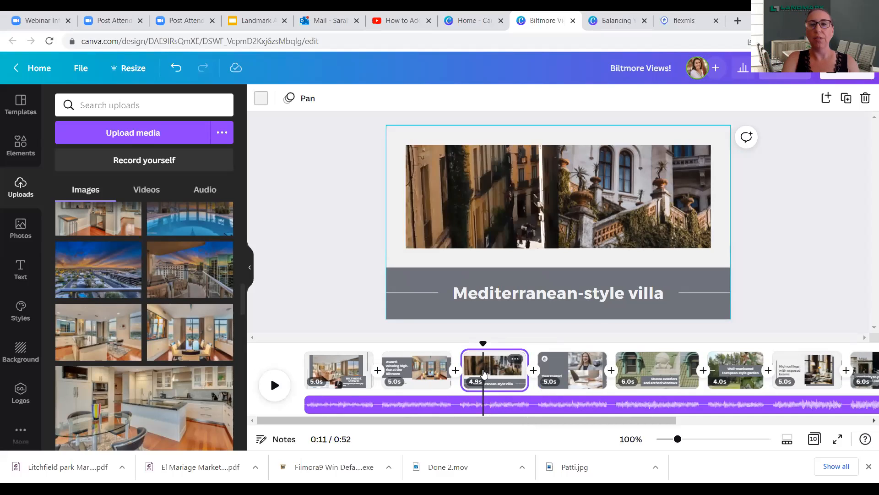
{"action": "left_click", "coordinate": [511, 193]}
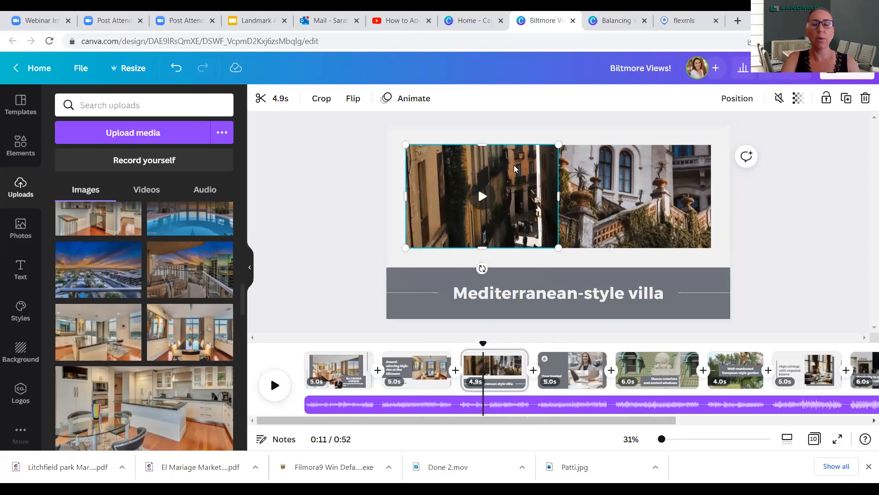
{"action": "key", "text": "Delete"}
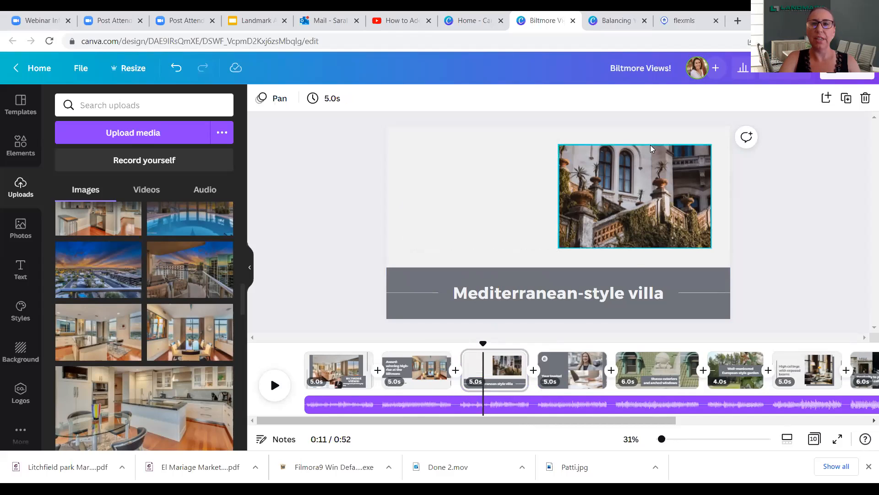
{"action": "left_click", "coordinate": [650, 145]}
{"action": "key", "text": "Delete"}
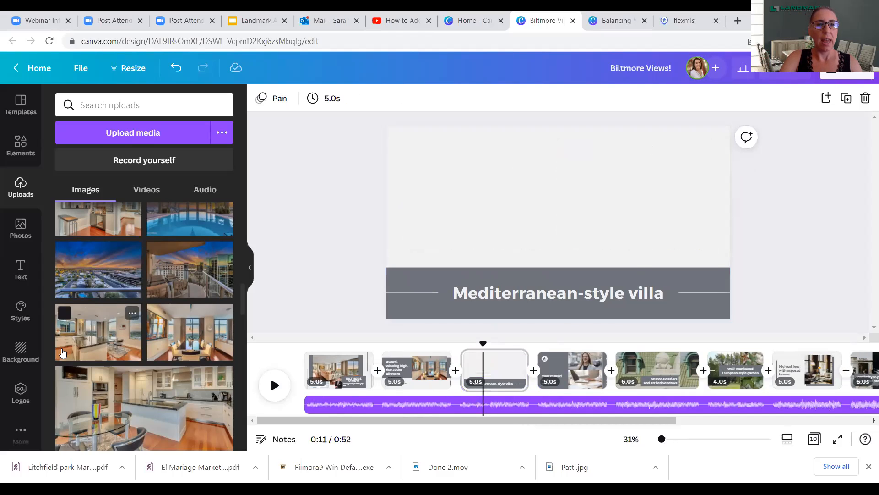
Add two uploaded kitchen photos to the "Mediterranean-style villa" page and scale them down side by side above the heading band.
{"action": "left_click", "coordinate": [110, 393]}
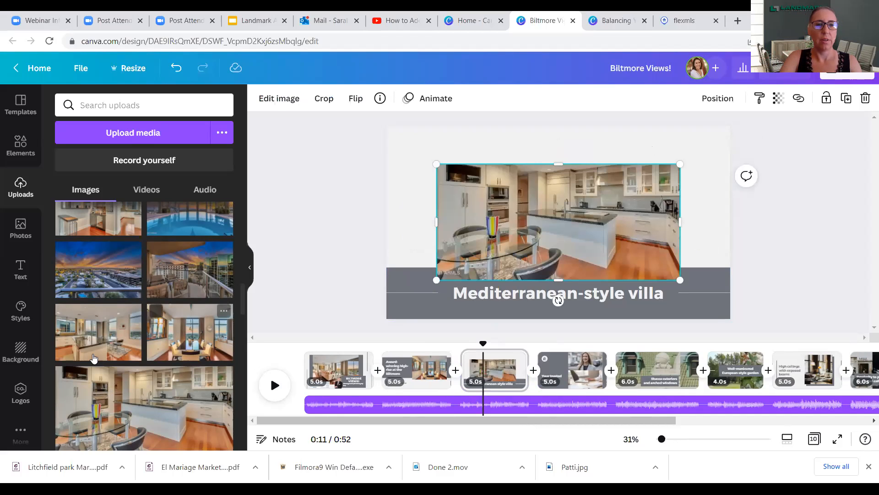
{"action": "left_click", "coordinate": [94, 340]}
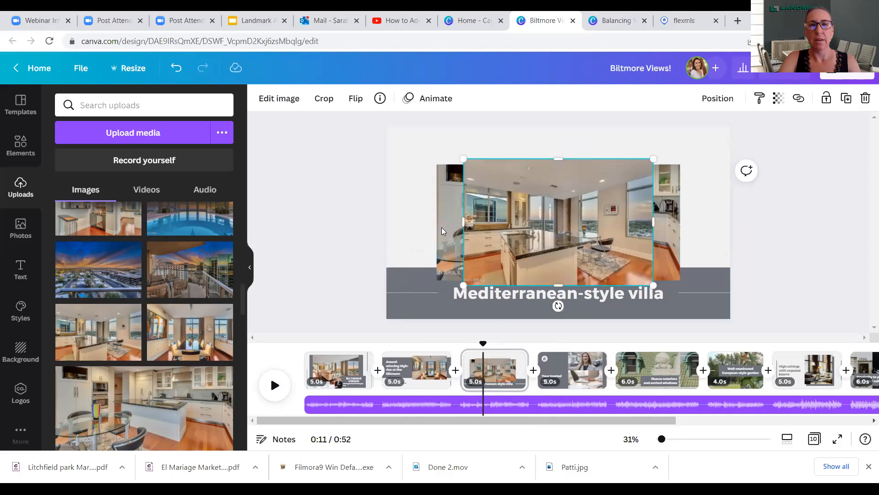
{"action": "left_click_drag", "start_coordinate": [448, 213], "coordinate": [398, 194]}
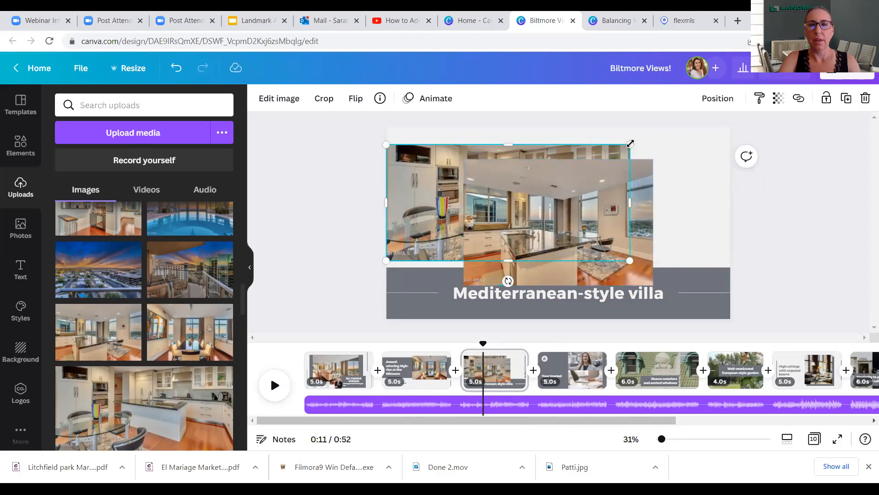
{"action": "left_click_drag", "start_coordinate": [578, 154], "coordinate": [696, 162]}
{"action": "left_click", "coordinate": [623, 183]}
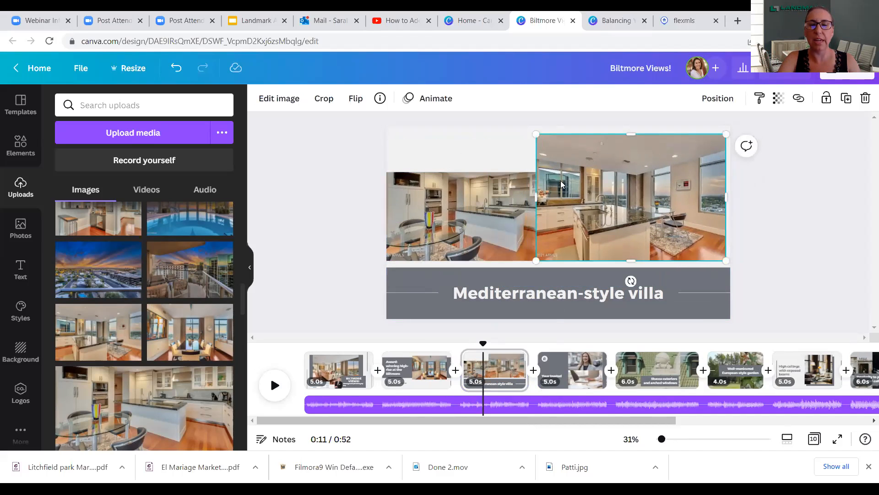
{"action": "left_click_drag", "start_coordinate": [527, 190], "coordinate": [536, 168]}
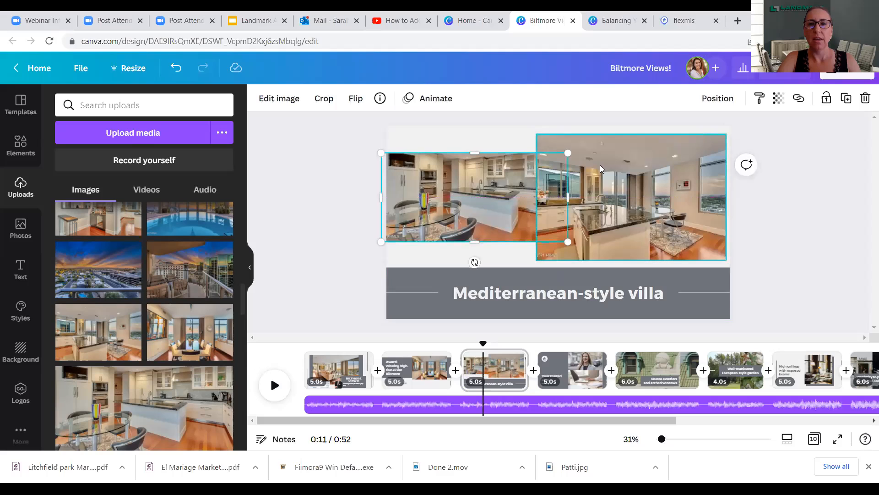
{"action": "left_click", "coordinate": [538, 137]}
{"action": "left_click_drag", "start_coordinate": [536, 135], "coordinate": [586, 151]}
Crop the left kitchen photo to trim off the strip with the wall oven and cabinets along its left edge.
{"action": "left_click", "coordinate": [539, 182]}
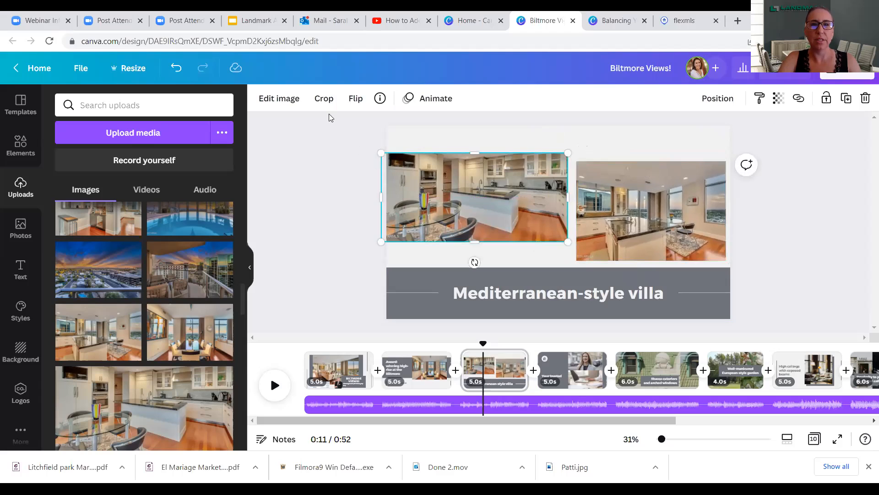
{"action": "left_click", "coordinate": [325, 101]}
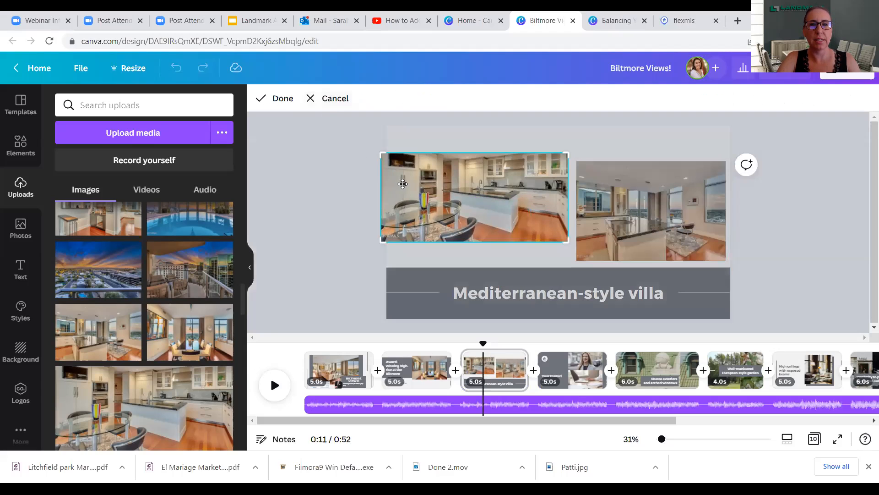
{"action": "left_click_drag", "start_coordinate": [385, 246], "coordinate": [404, 235]}
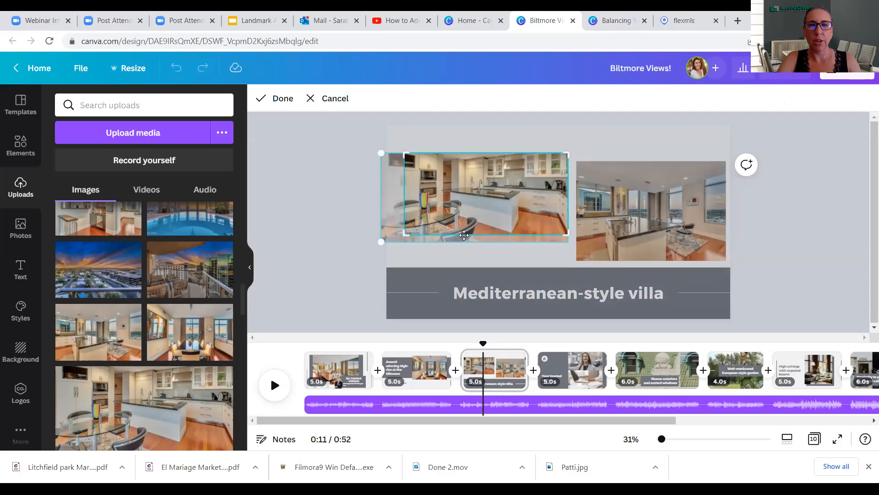
{"action": "left_click_drag", "start_coordinate": [464, 236], "coordinate": [402, 185]}
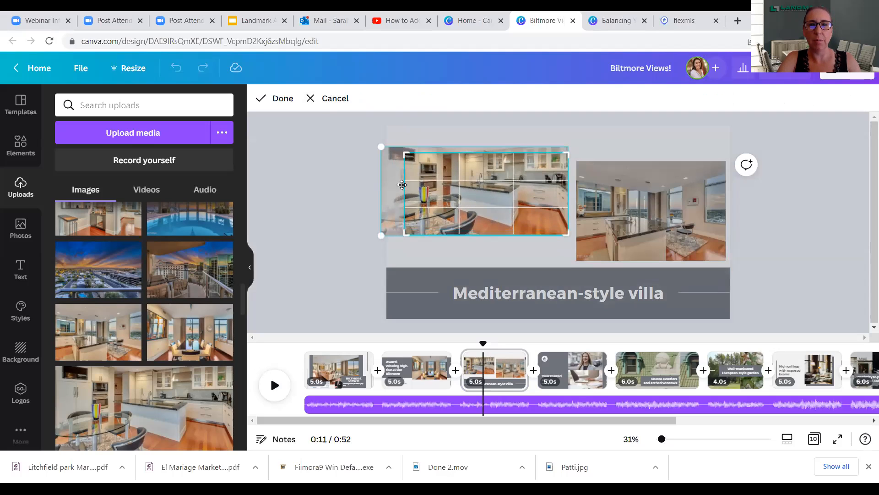
{"action": "left_click_drag", "start_coordinate": [404, 154], "coordinate": [406, 143]}
{"action": "mouse_move", "coordinate": [408, 232]}
{"action": "left_mouse_down"}
{"action": "mouse_move", "coordinate": [431, 240]}
{"action": "mouse_move", "coordinate": [419, 237]}
{"action": "left_mouse_up"}
{"action": "left_click", "coordinate": [454, 250]}
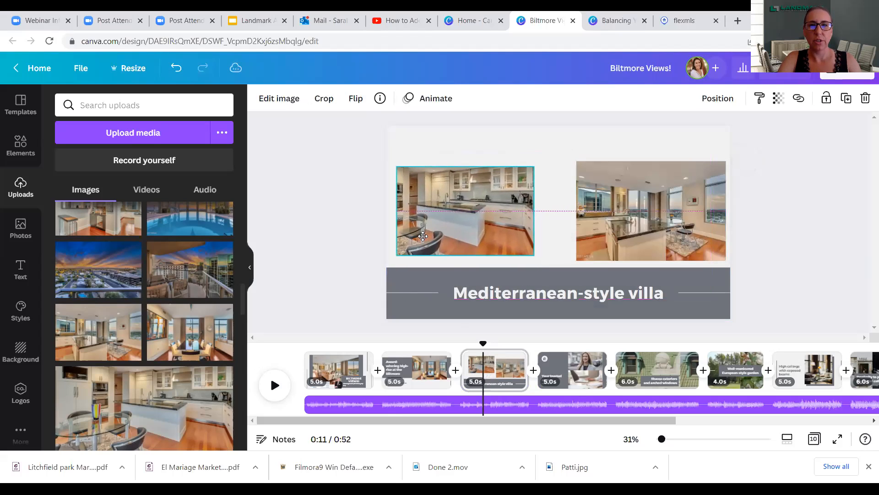
Enlarge the two kitchen photos to fill the space and trim the right one's lower edge to line up with the left one.
{"action": "left_click_drag", "start_coordinate": [530, 167], "coordinate": [561, 157]}
{"action": "left_click", "coordinate": [618, 185]}
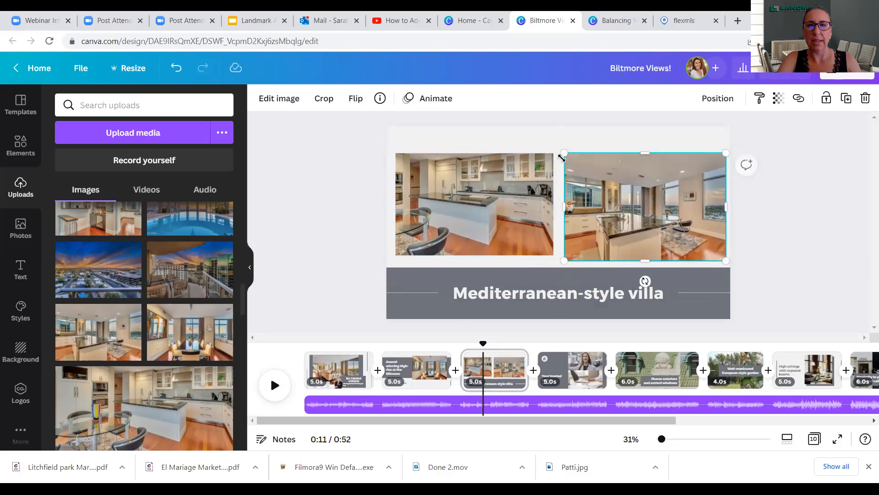
{"action": "left_click_drag", "start_coordinate": [646, 259], "coordinate": [645, 255]}
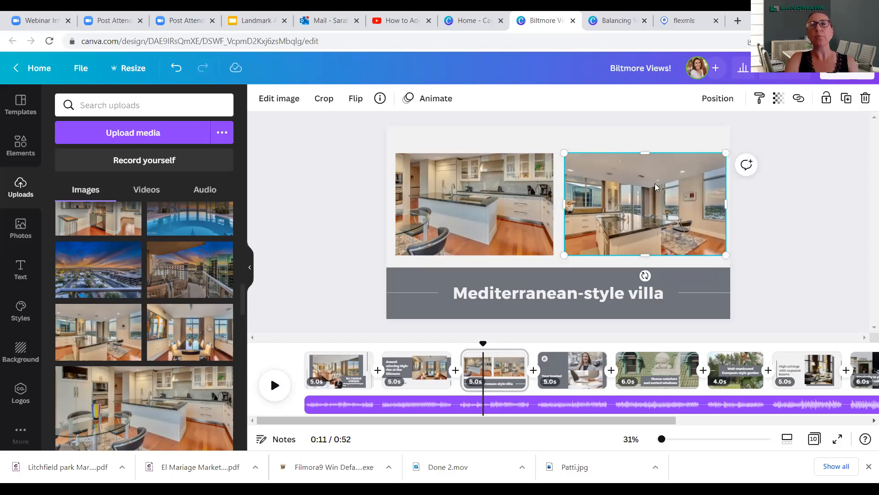
Switch to the flexmls listing and copy the phrase "high-end appliances and tasteful finishes" from its description.
{"action": "left_click", "coordinate": [708, 23]}
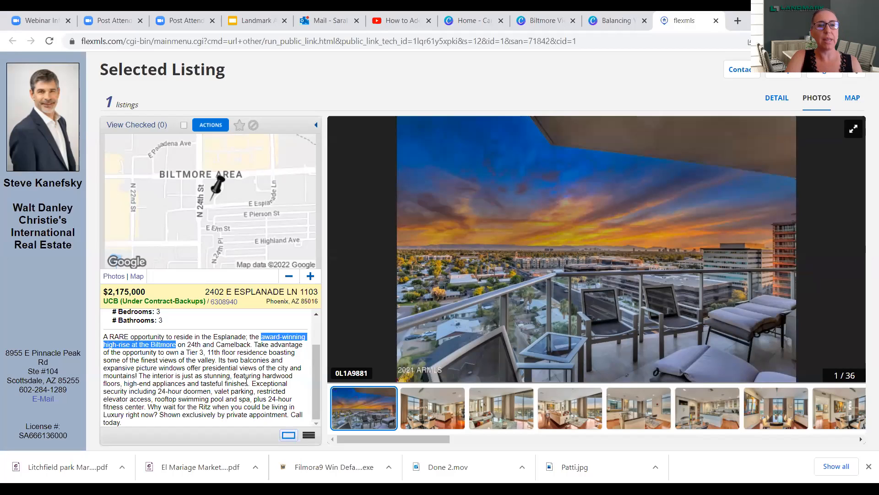
{"action": "left_click_drag", "start_coordinate": [248, 383], "coordinate": [131, 383]}
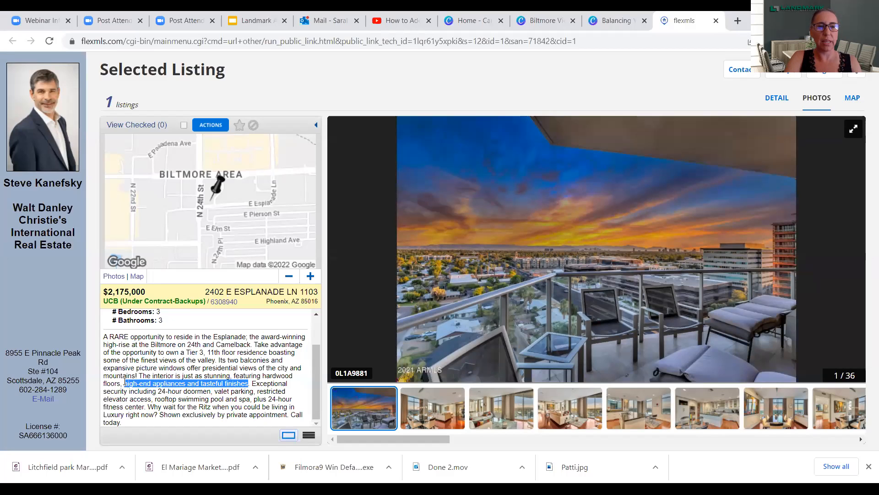
{"action": "right_click", "coordinate": [126, 381]}
{"action": "left_click", "coordinate": [148, 391]}
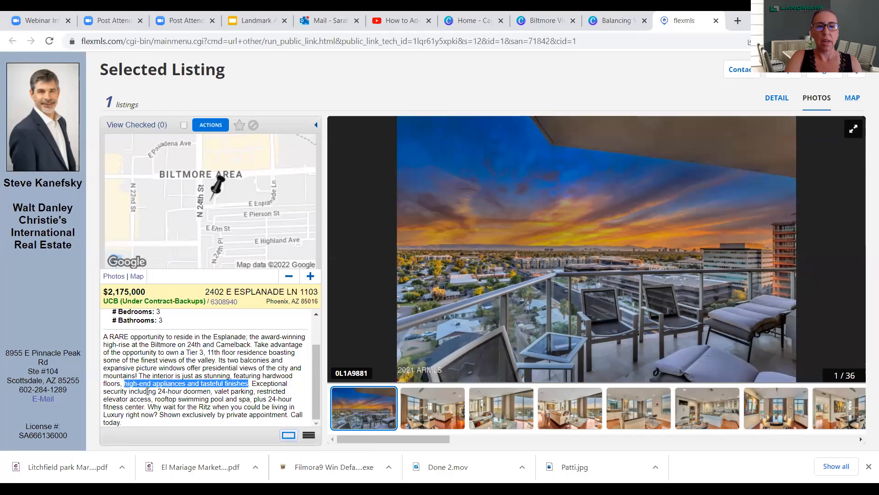
Return to Canva and replace the "Mediterranean-style villa" heading with the copied phrase, capitalised as "High-end appliances and tasteful finishes".
{"action": "left_click", "coordinate": [545, 21]}
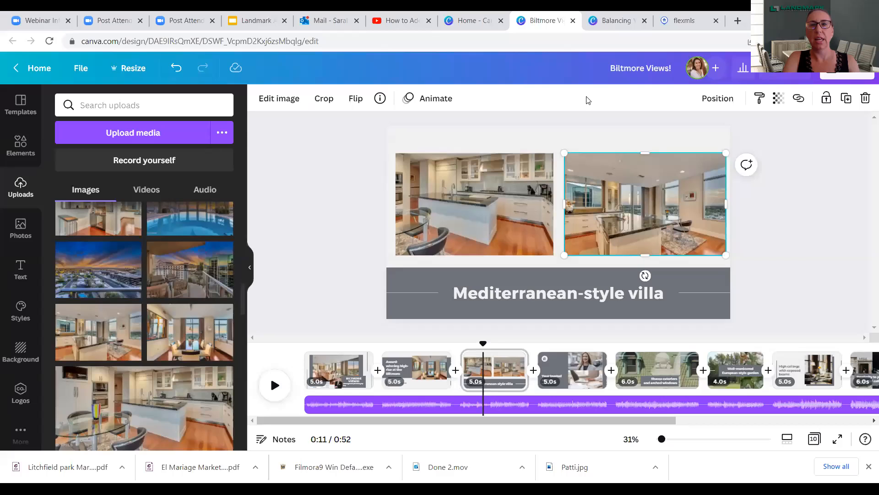
{"action": "double_click", "coordinate": [565, 289]}
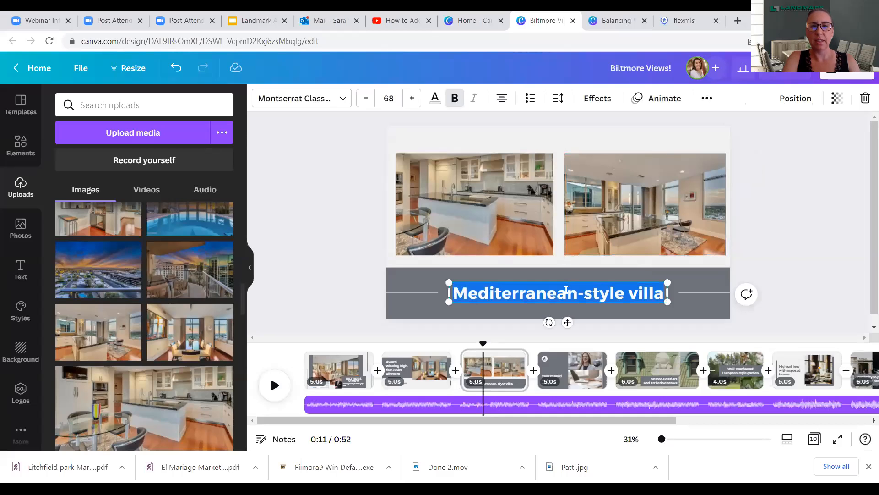
{"action": "right_click", "coordinate": [566, 289]}
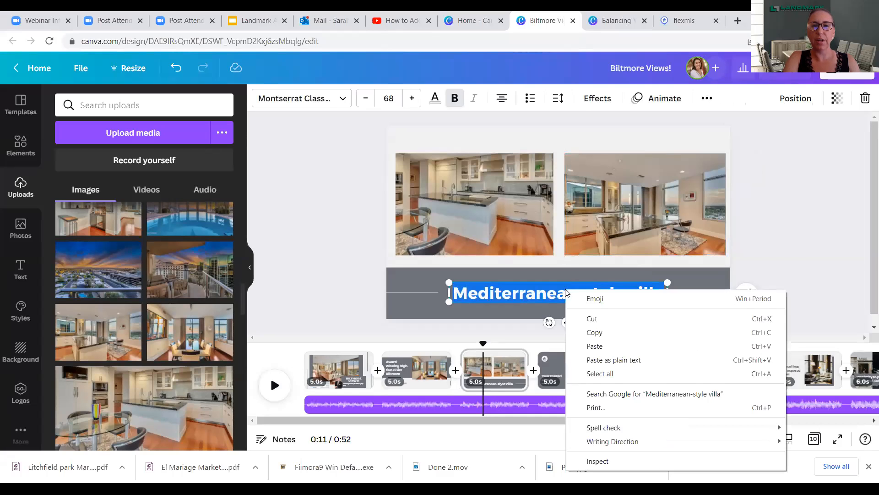
{"action": "left_click", "coordinate": [597, 346]}
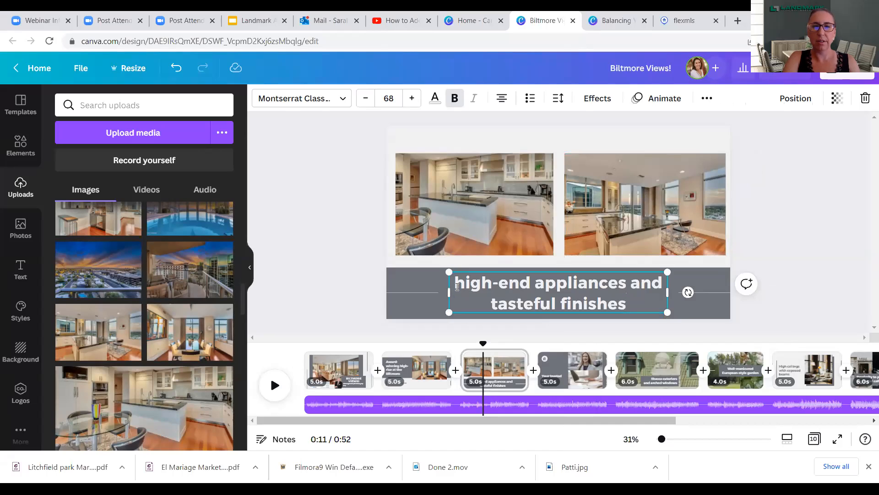
{"action": "key", "text": "BackSpace"}
{"action": "type", "text": "H"}
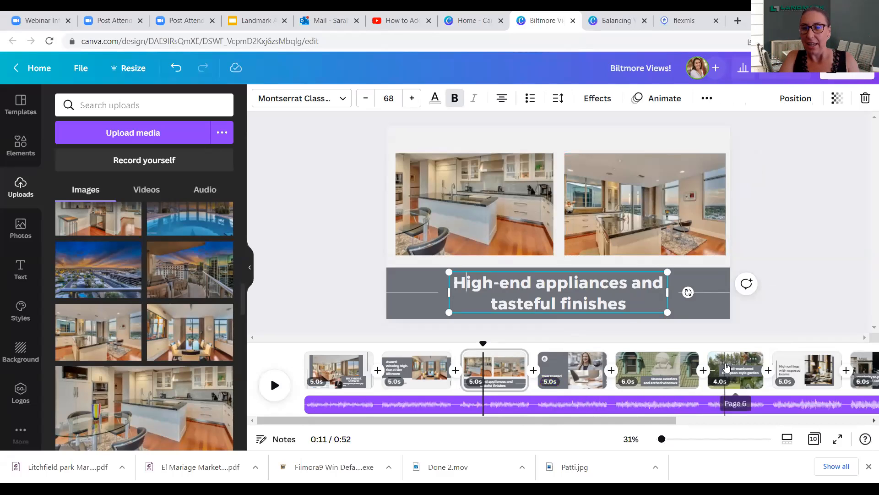
Move the "High ceilings with exposed beams" page ahead of the "Your trusted realtor" page in the timeline.
{"action": "left_click", "coordinate": [866, 369]}
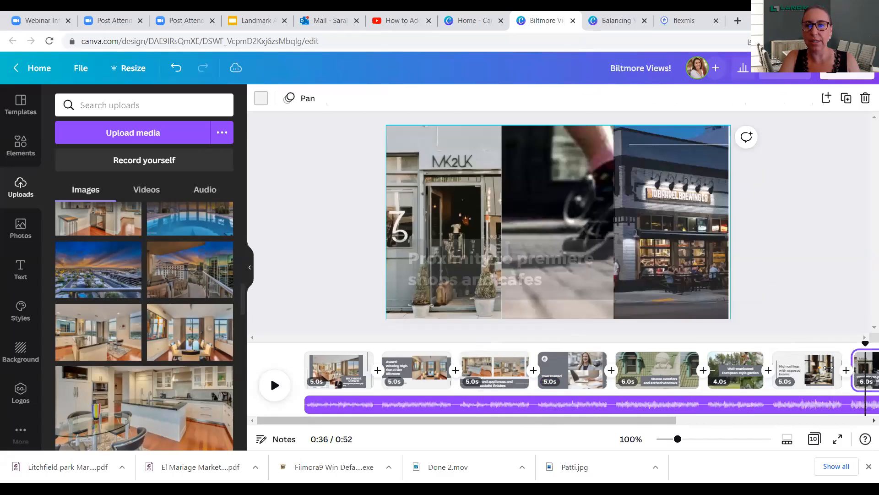
{"action": "left_click", "coordinate": [809, 372]}
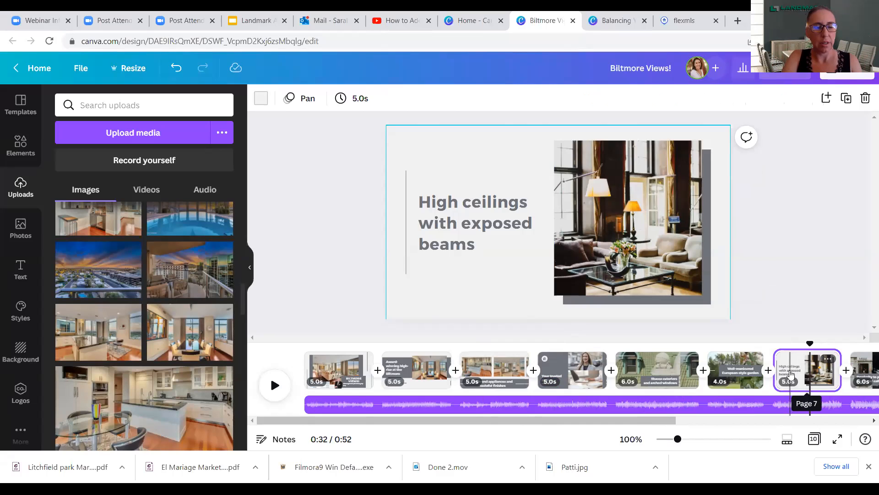
{"action": "left_click_drag", "start_coordinate": [791, 374], "coordinate": [556, 377]}
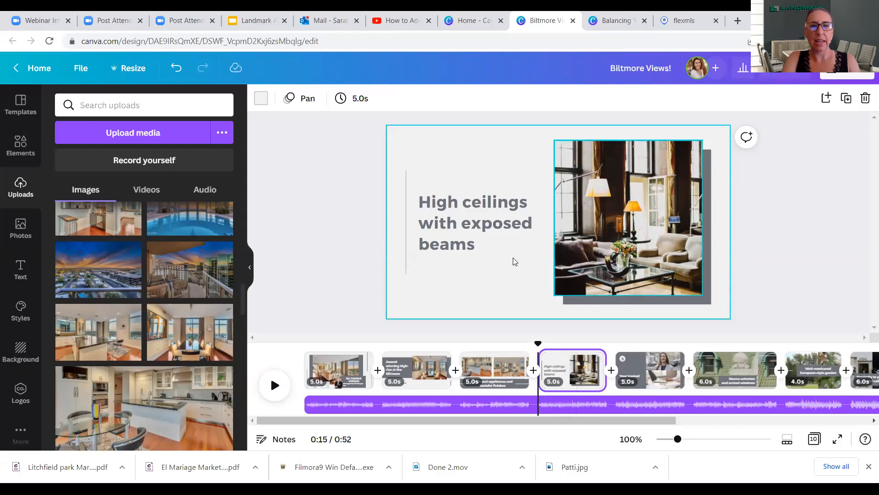
Replace the living room picture on the "High ceilings with exposed beams" page with the uploaded rooftop pool photo, placed over the grey block.
{"action": "left_click", "coordinate": [202, 226]}
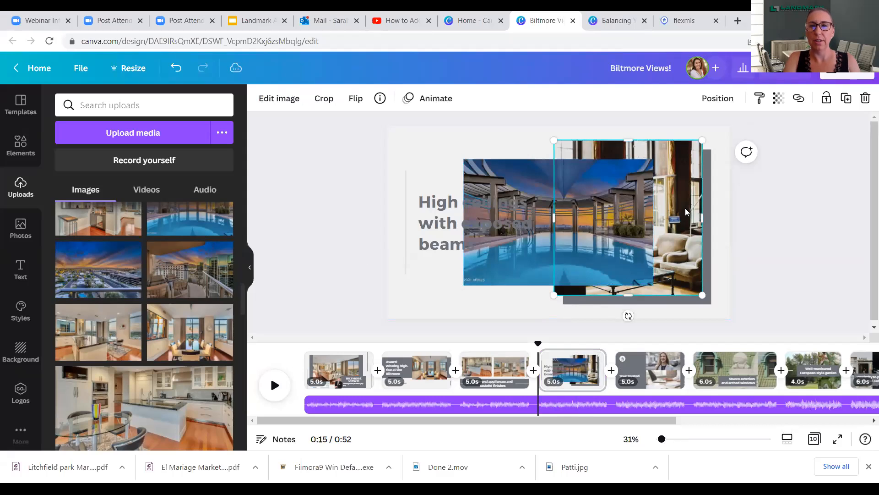
{"action": "left_click", "coordinate": [685, 208]}
{"action": "left_click_drag", "start_coordinate": [549, 218], "coordinate": [625, 218]}
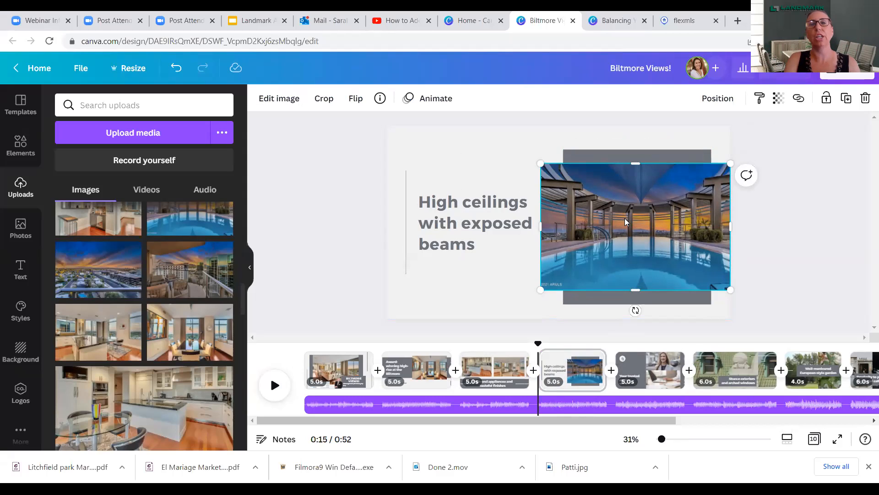
Switch to the flexmls listing and copy the phrase "rooftop swimming pool and spa" from its description.
{"action": "left_click", "coordinate": [710, 22]}
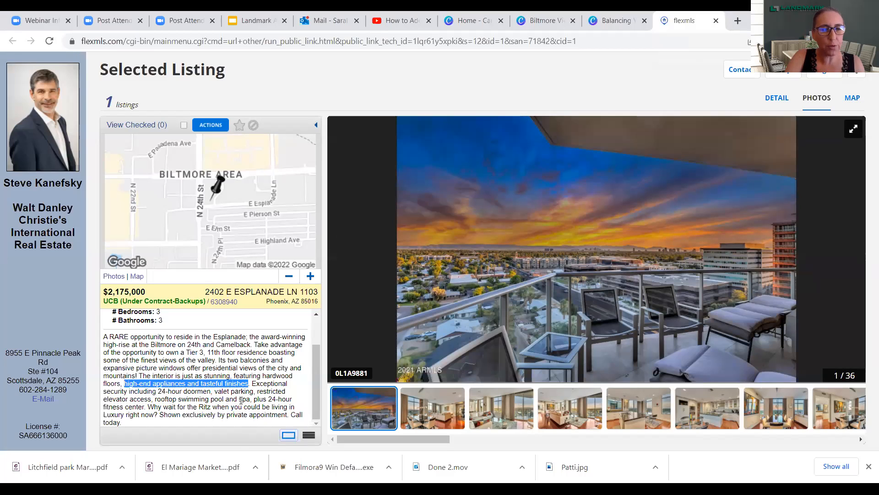
{"action": "left_click_drag", "start_coordinate": [250, 400], "coordinate": [159, 397]}
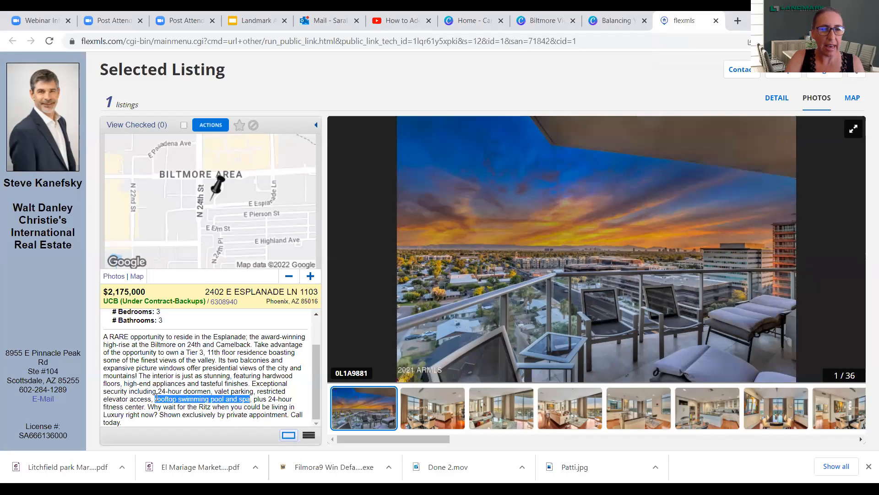
{"action": "right_click", "coordinate": [158, 397]}
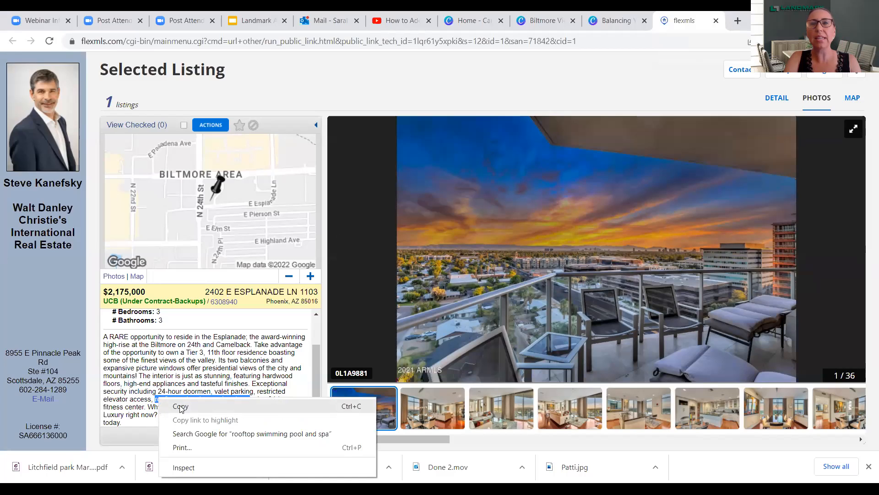
{"action": "left_click", "coordinate": [182, 408]}
Return to Canva and replace the "High ceilings with exposed beams" heading with the copied phrase, capitalised as "Rooftop swimming pool and spa".
{"action": "left_click", "coordinate": [546, 21]}
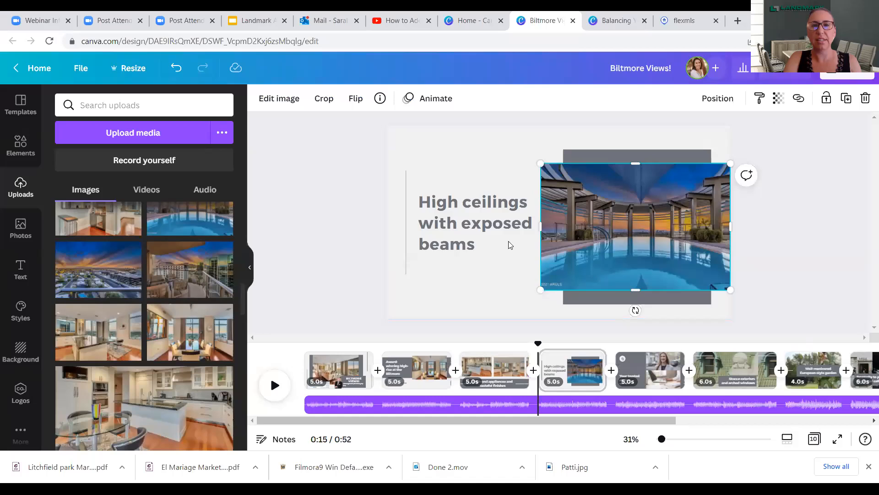
{"action": "double_click", "coordinate": [478, 233]}
{"action": "right_click", "coordinate": [478, 232]}
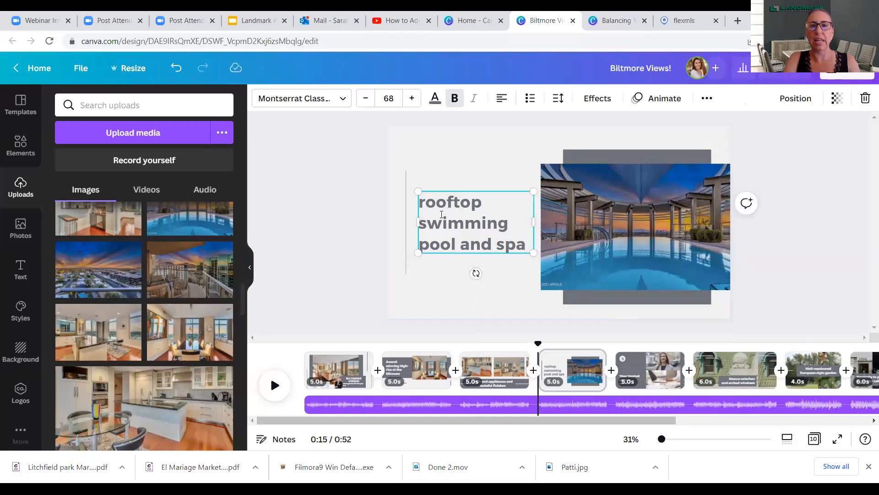
{"action": "left_click", "coordinate": [425, 202]}
{"action": "key", "text": "BackSpace"}
{"action": "type", "text": "R"}
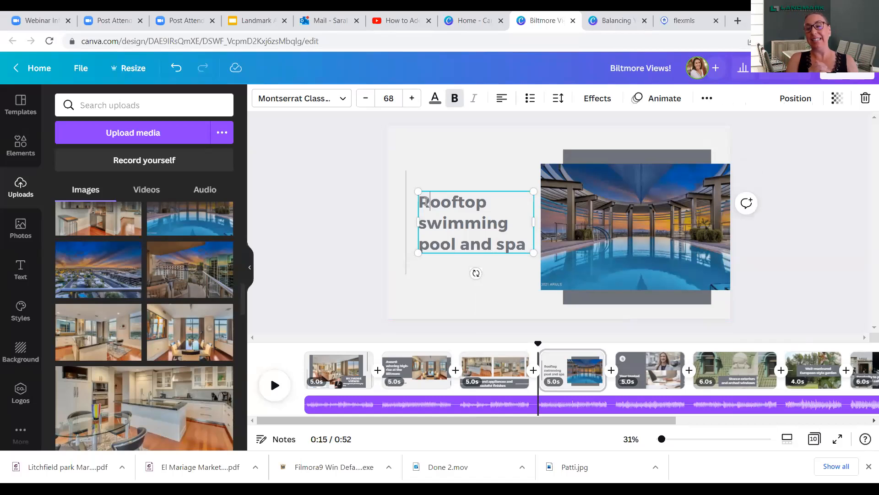
Open the "Your trusted realtor" page from the timeline for editing.
{"action": "left_click", "coordinate": [642, 373]}
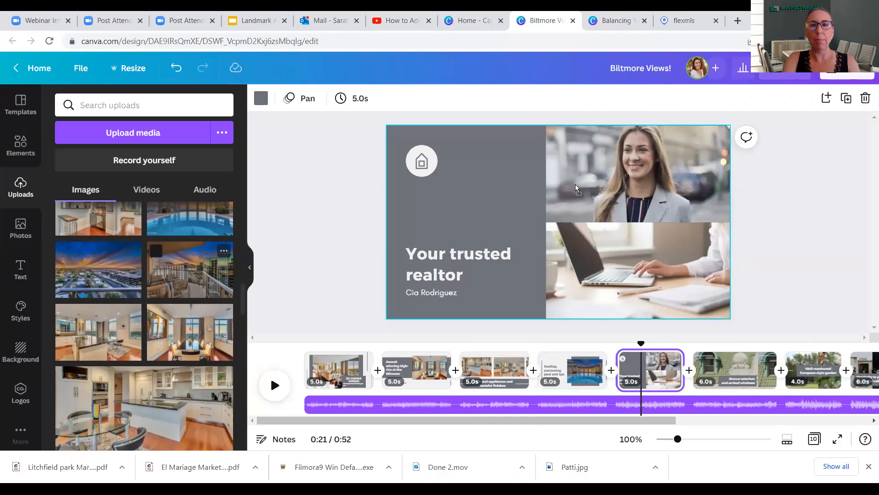
{"action": "left_click_drag", "start_coordinate": [570, 180], "coordinate": [588, 216]}
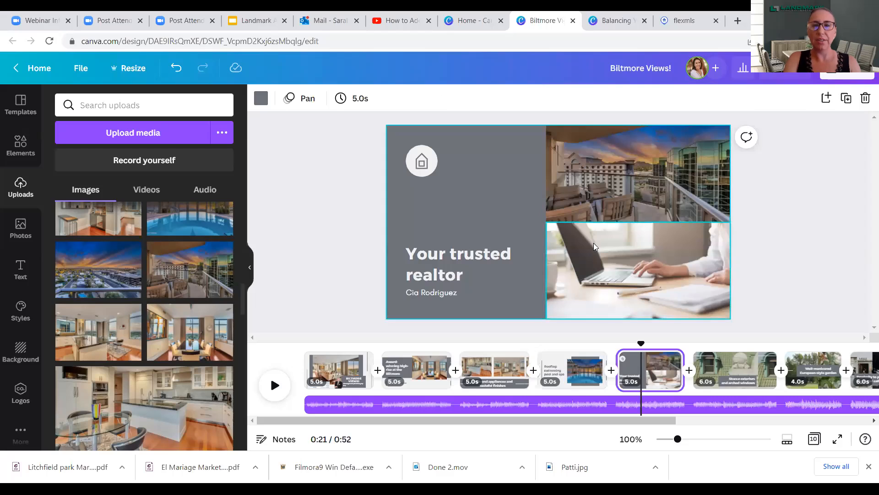
{"action": "left_click", "coordinate": [593, 243]}
{"action": "key", "text": "Delete"}
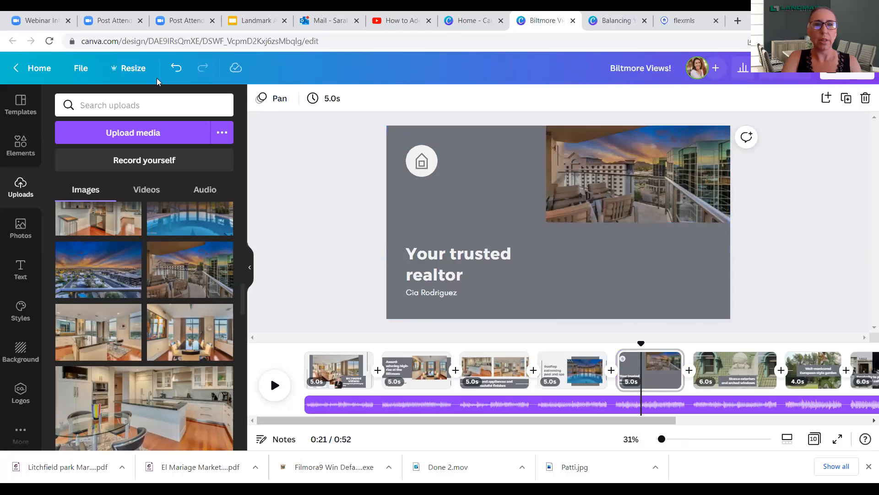
{"action": "left_click", "coordinate": [175, 74]}
{"action": "left_click", "coordinate": [175, 74]}
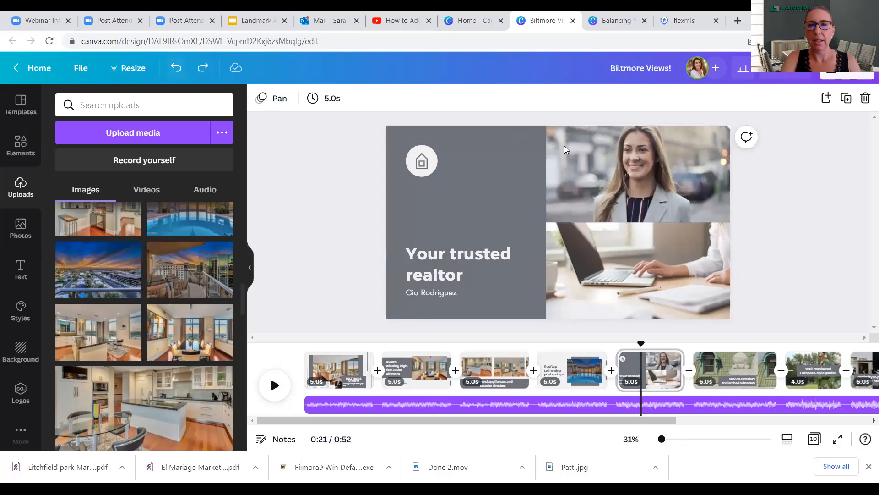
{"action": "left_click", "coordinate": [613, 167]}
{"action": "key", "text": "Delete"}
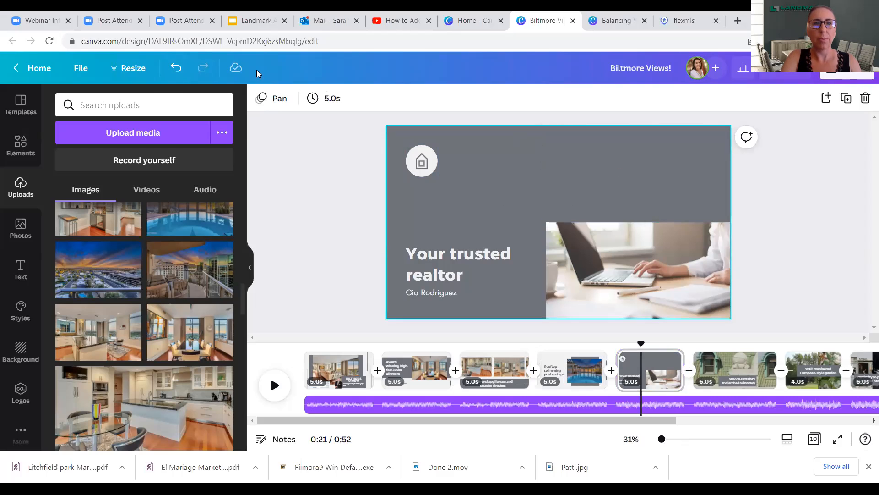
{"action": "left_click", "coordinate": [174, 68]}
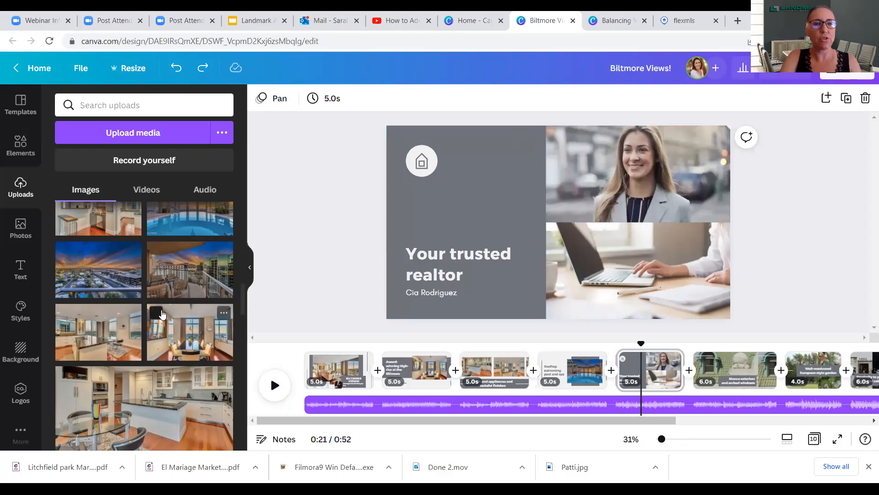
Fill the page's upper picture frame with the uploaded sunset city view and the lower frame with the balcony seating photo.
{"action": "left_click_drag", "start_coordinate": [105, 285], "coordinate": [582, 169]}
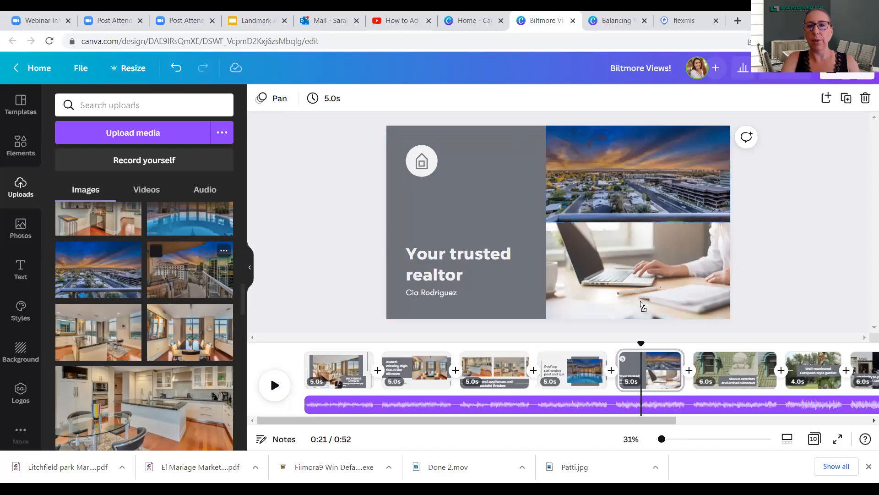
{"action": "left_click_drag", "start_coordinate": [640, 299], "coordinate": [641, 303]}
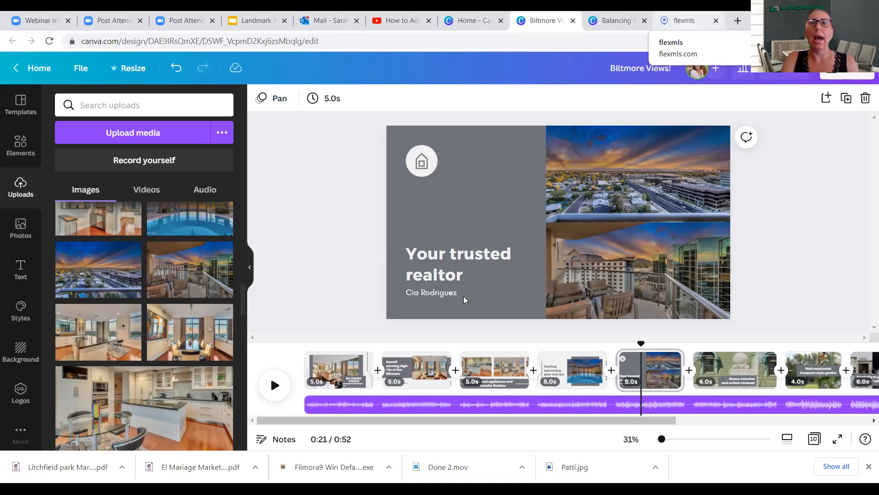
{"action": "left_click", "coordinate": [684, 21]}
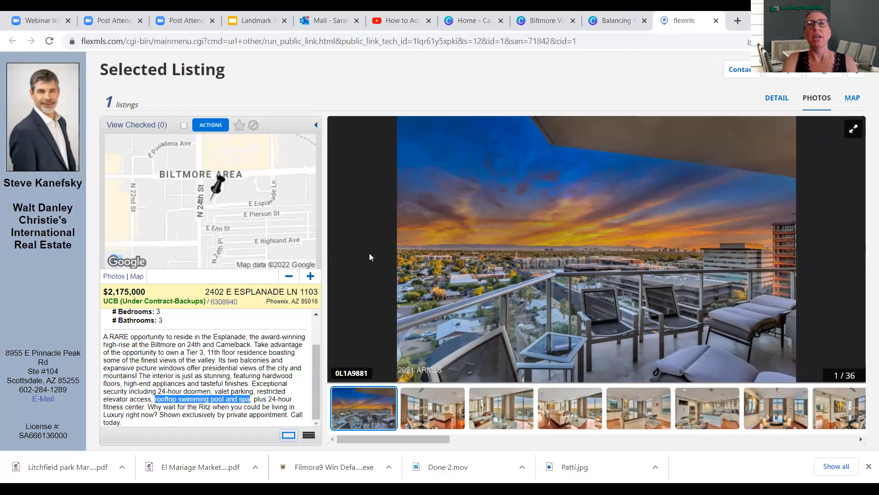
{"action": "left_click", "coordinate": [545, 21]}
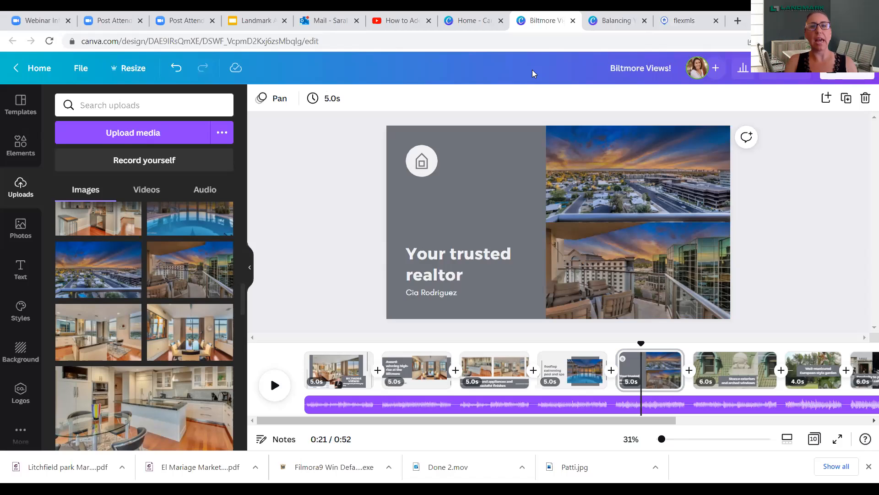
Delete the "Your trusted realtor" heading and clear the realtor's name below it.
{"action": "left_click", "coordinate": [435, 273]}
{"action": "key", "text": "Delete"}
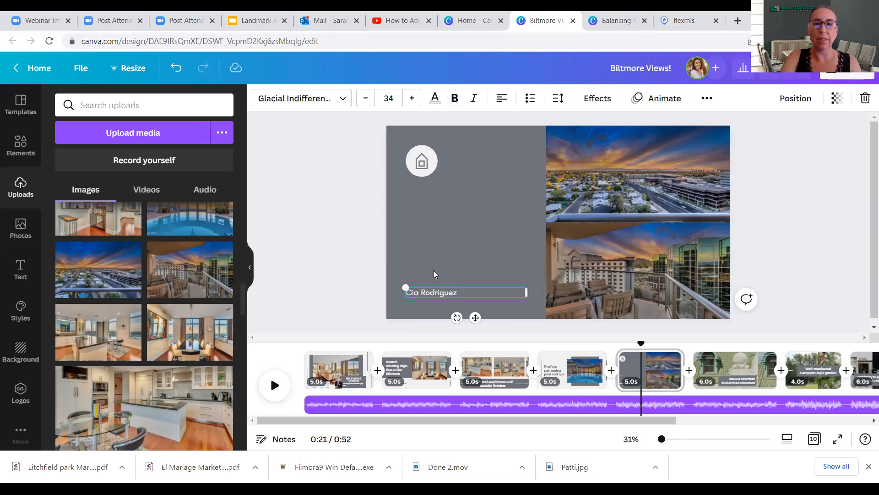
{"action": "double_click", "coordinate": [440, 290]}
{"action": "key", "text": "BackSpace"}
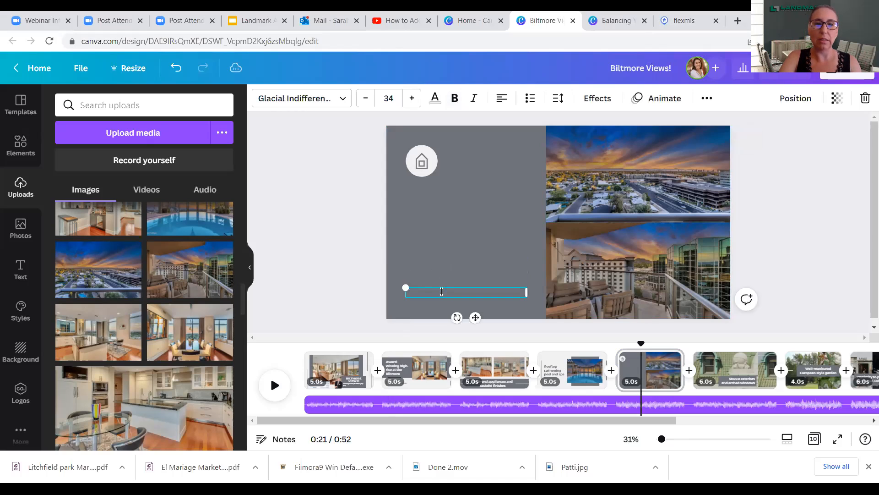
Add the uploaded agent contact banner with the MLS logo and enlarge it to span the bottom of the grey block.
{"action": "left_click_drag", "start_coordinate": [243, 294], "coordinate": [251, 327]}
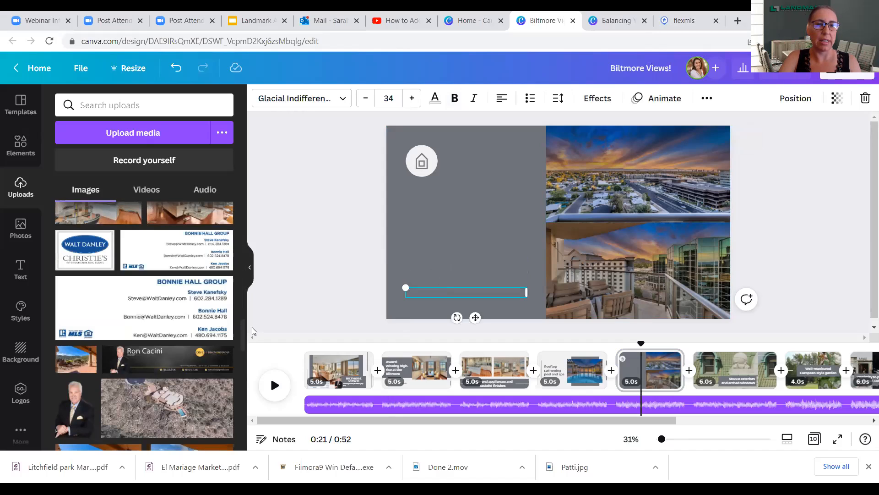
{"action": "left_click", "coordinate": [200, 254]}
{"action": "left_click_drag", "start_coordinate": [565, 231], "coordinate": [429, 306]}
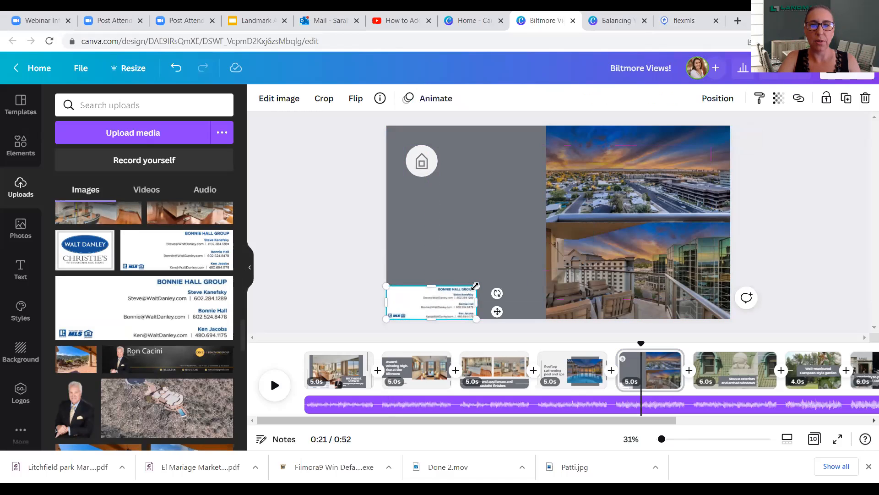
{"action": "left_click_drag", "start_coordinate": [504, 253], "coordinate": [537, 238]}
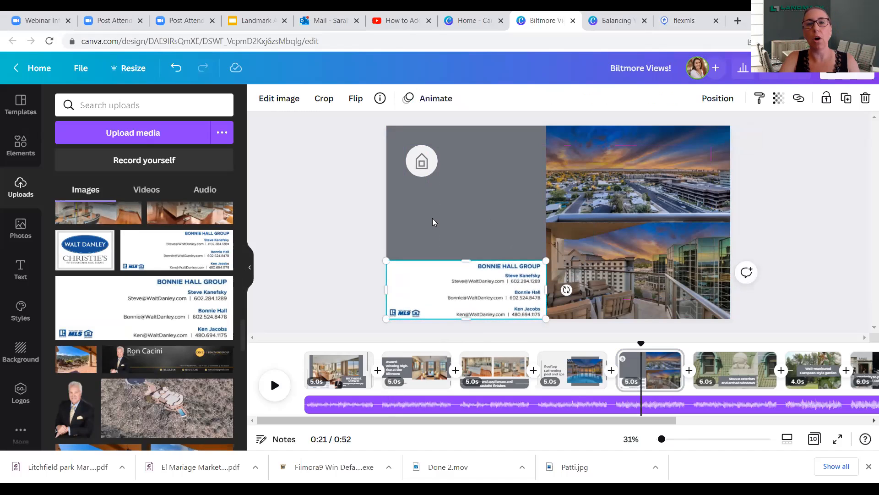
Add a subheading reading "Call today!" and place it beside the house icon on the grey block.
{"action": "left_click", "coordinate": [25, 267]}
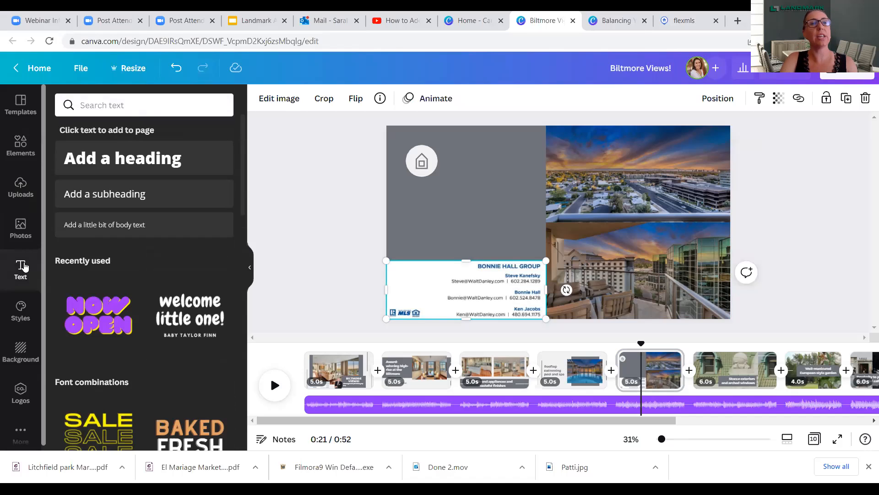
{"action": "left_click", "coordinate": [117, 195]}
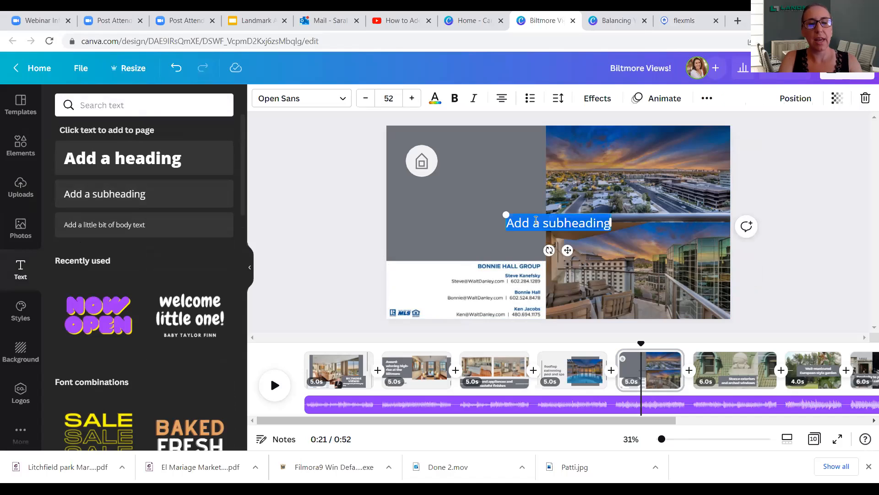
{"action": "type", "text": "Ca"}
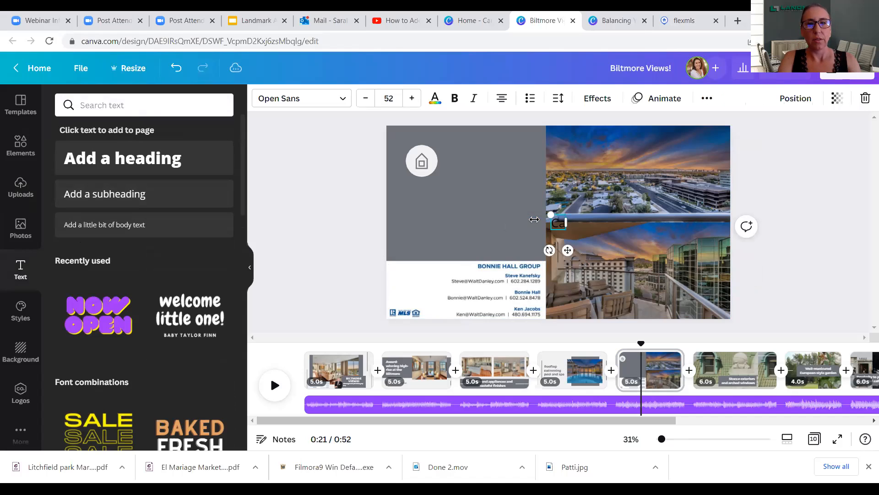
{"action": "type", "text": "ll today"}
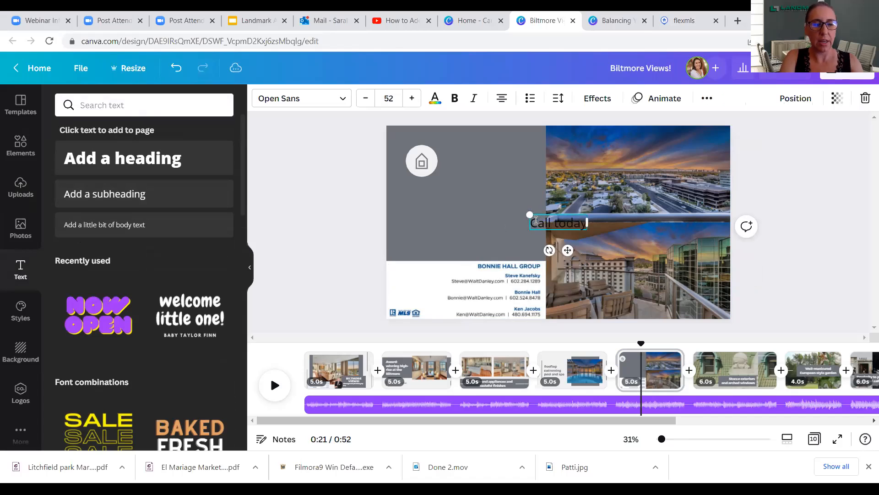
{"action": "type", "text": " for an appointm"}
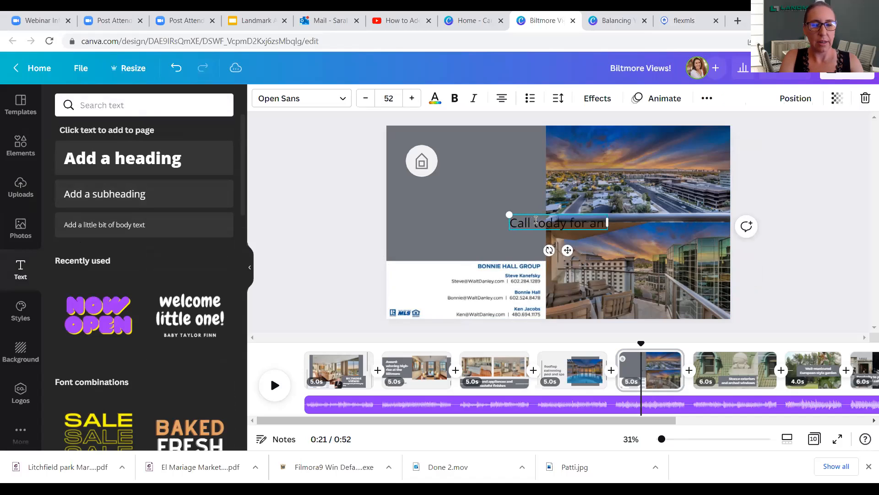
{"action": "key", "text": "BackSpace"}
{"action": "key", "text": "BackSpace"}
{"action": "key", "text": "BackSpace"}
{"action": "key", "text": "BackSpace"}
{"action": "key", "text": "BackSpace"}
{"action": "key", "text": "BackSpace"}
{"action": "key", "text": "BackSpace"}
{"action": "key", "text": "BackSpace"}
{"action": "key", "text": "BackSpace"}
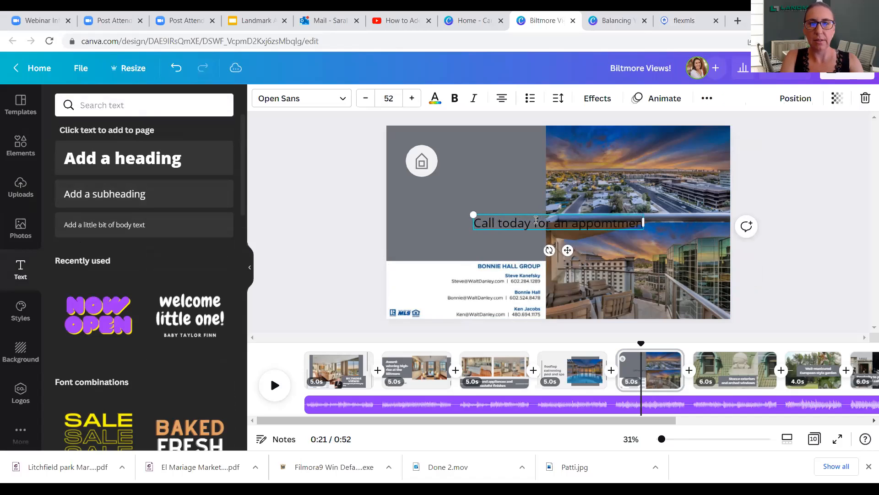
{"action": "key", "text": "BackSpace"}
{"action": "key", "text": "BackSpace"}
{"action": "key", "text": "BackSpace"}
{"action": "key", "text": "BackSpace"}
{"action": "key", "text": "BackSpace"}
{"action": "key", "text": "BackSpace"}
{"action": "key", "text": "BackSpace"}
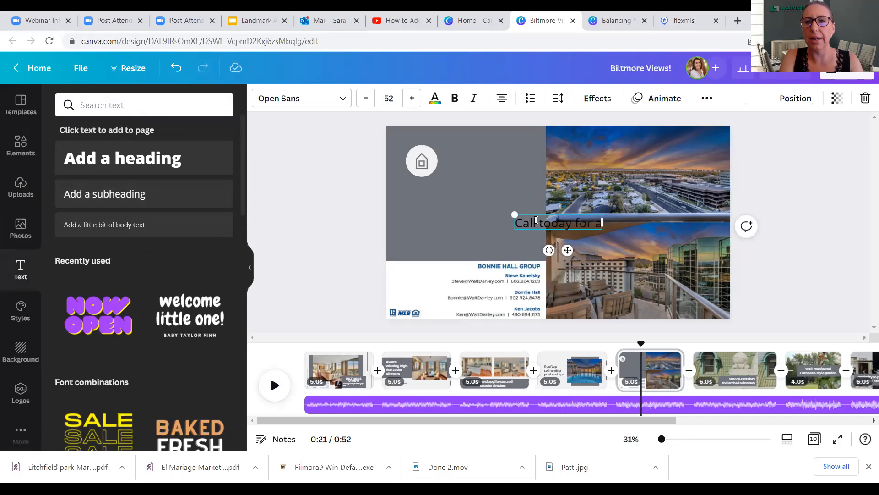
{"action": "type", "text": "!"}
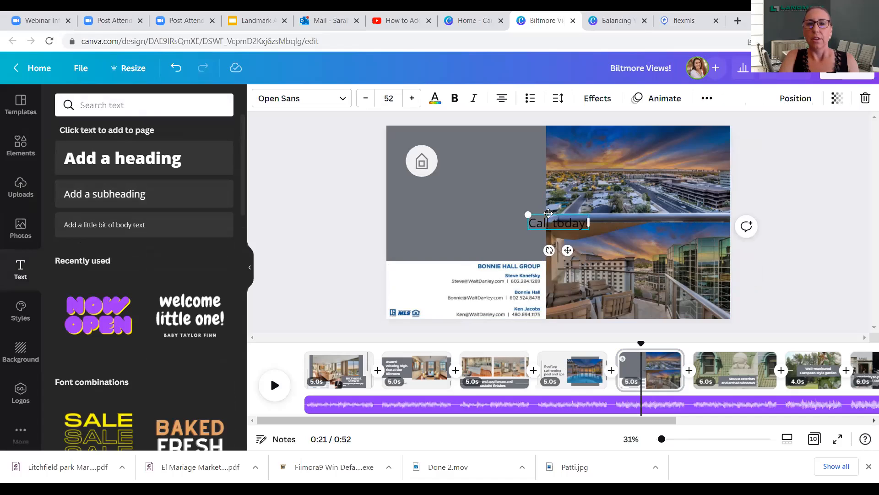
{"action": "left_click_drag", "start_coordinate": [547, 215], "coordinate": [472, 154]}
Recolour the "Call today!" text with the off-white document colour and enlarge it to about size 69.5, aligned with the house icon.
{"action": "left_click", "coordinate": [474, 164]}
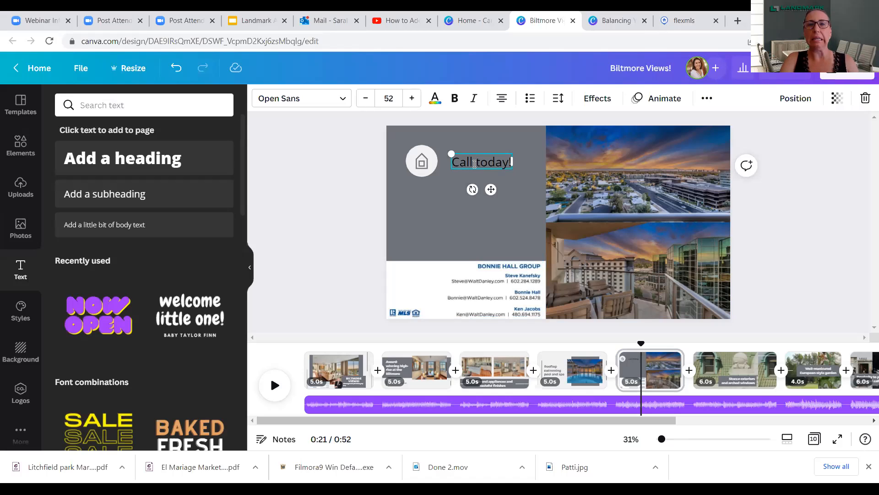
{"action": "triple_click", "coordinate": [474, 164]}
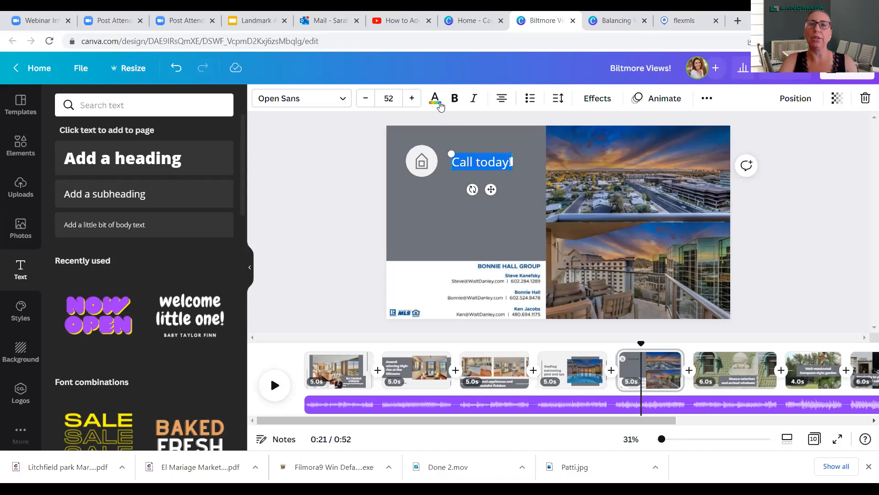
{"action": "left_click", "coordinate": [446, 184]}
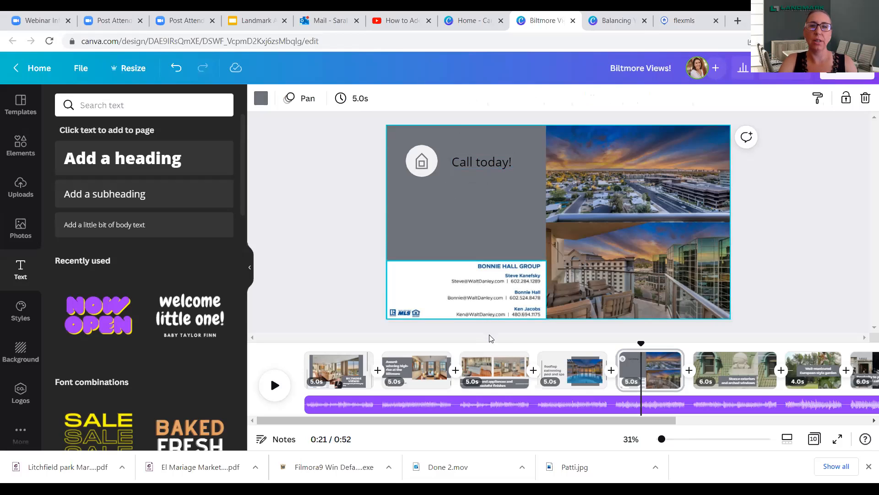
{"action": "left_click", "coordinate": [466, 162]}
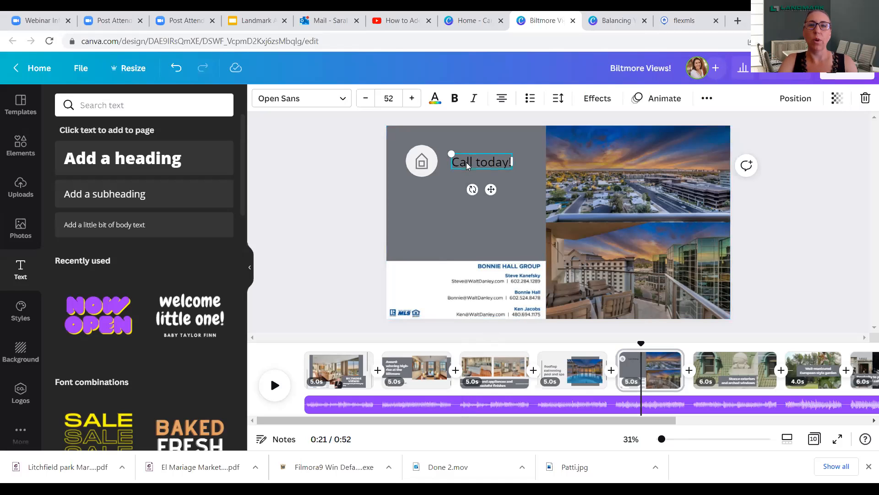
{"action": "left_click", "coordinate": [435, 98]}
{"action": "left_click", "coordinate": [160, 162]}
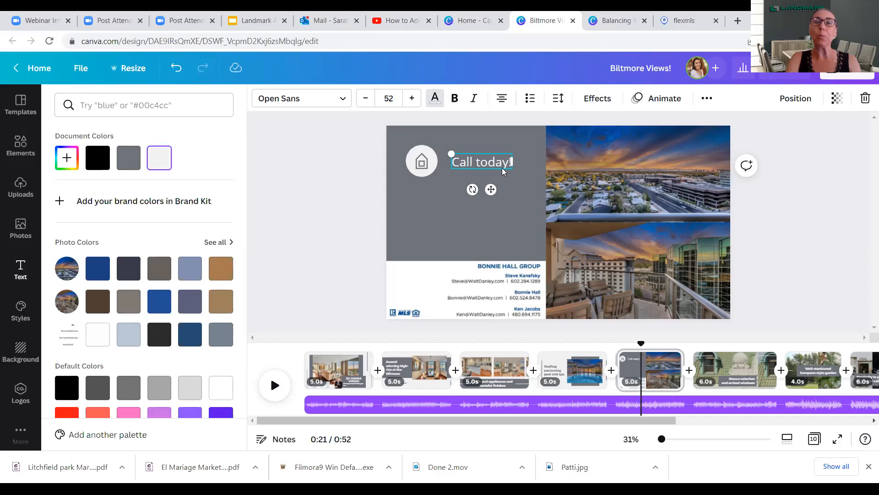
{"action": "left_click_drag", "start_coordinate": [512, 169], "coordinate": [533, 176]}
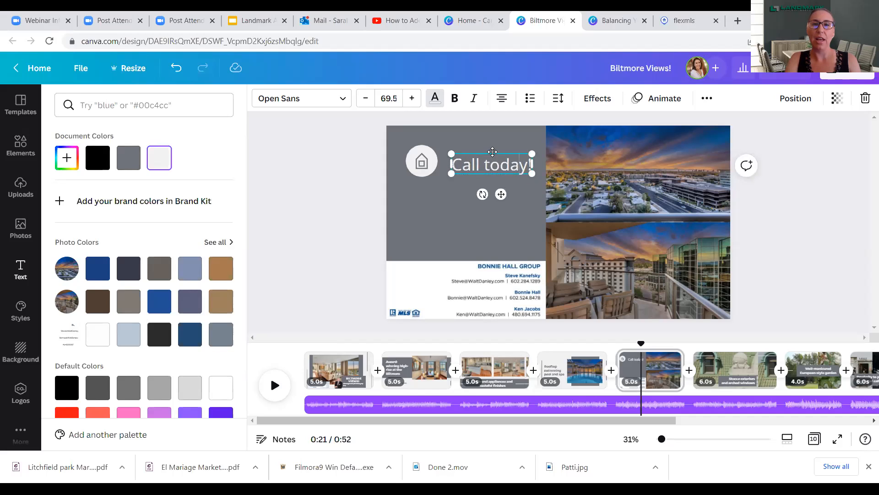
{"action": "left_click_drag", "start_coordinate": [493, 154], "coordinate": [491, 150]}
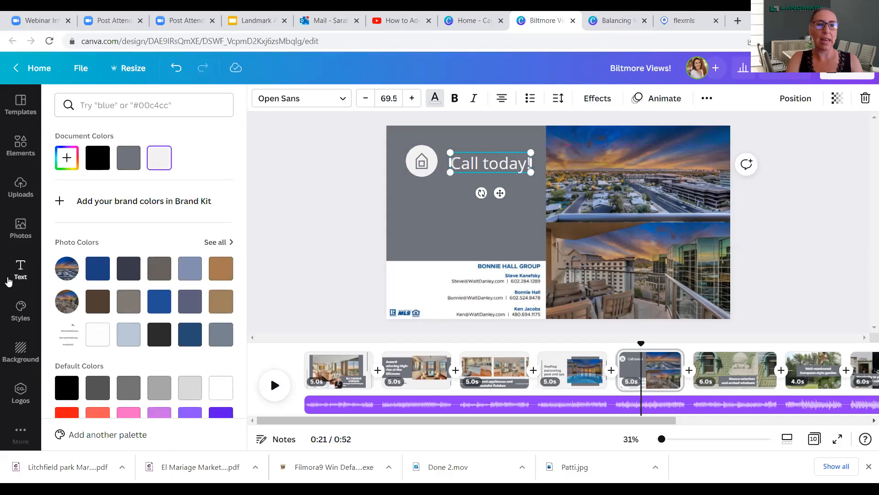
Add the uploaded Walt Danley Christie's logo and fit it into the blank area of the contact banner, above the MLS logo.
{"action": "left_click", "coordinate": [26, 184]}
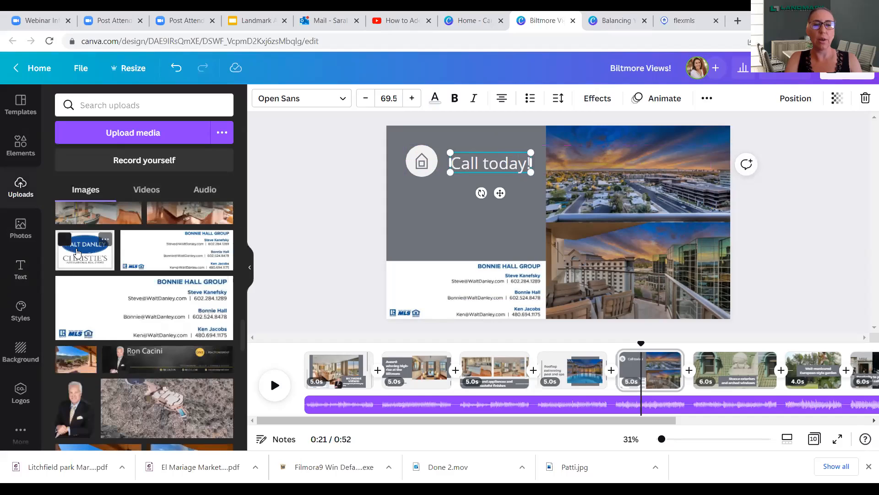
{"action": "left_click", "coordinate": [69, 251]}
{"action": "left_click_drag", "start_coordinate": [563, 225], "coordinate": [439, 300]}
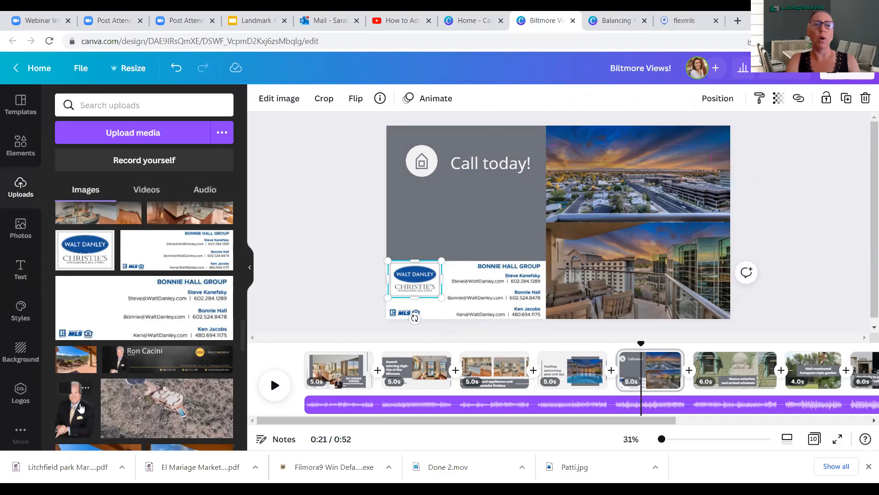
Add the uploaded cut-out portrait of the agent in a suit, standing on the contact banner, and enlarge it below "Call today!".
{"action": "left_click", "coordinate": [93, 415]}
{"action": "left_click_drag", "start_coordinate": [561, 224], "coordinate": [539, 235]}
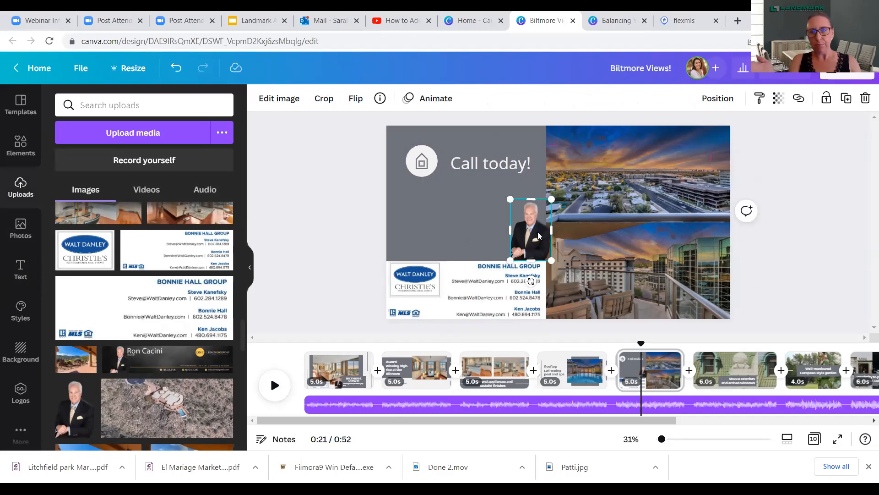
{"action": "left_click_drag", "start_coordinate": [508, 200], "coordinate": [476, 191]}
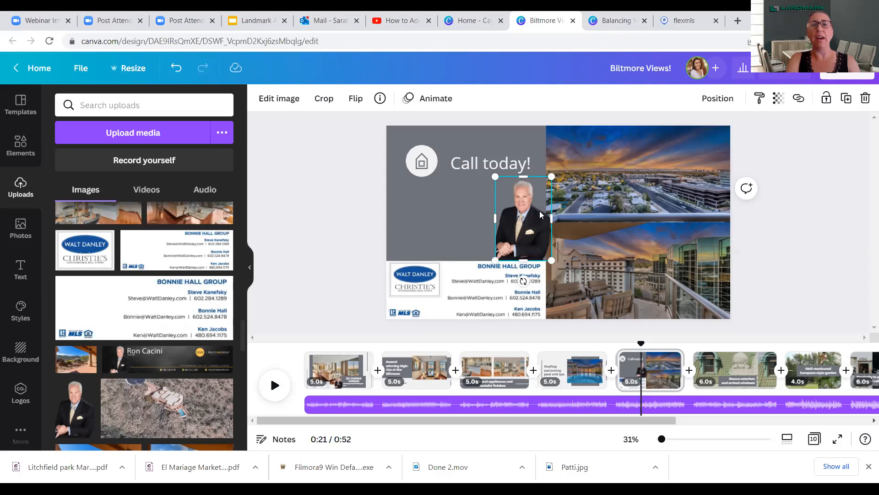
Delete the five leftover template pages after the "Call today!" page, from "Stucco exteriors and arched windows" through "Find more listings.".
{"action": "mouse_move", "coordinate": [422, 161]}
{"action": "left_mouse_down"}
{"action": "mouse_move", "coordinate": [427, 212]}
{"action": "mouse_move", "coordinate": [424, 163]}
{"action": "left_mouse_up"}
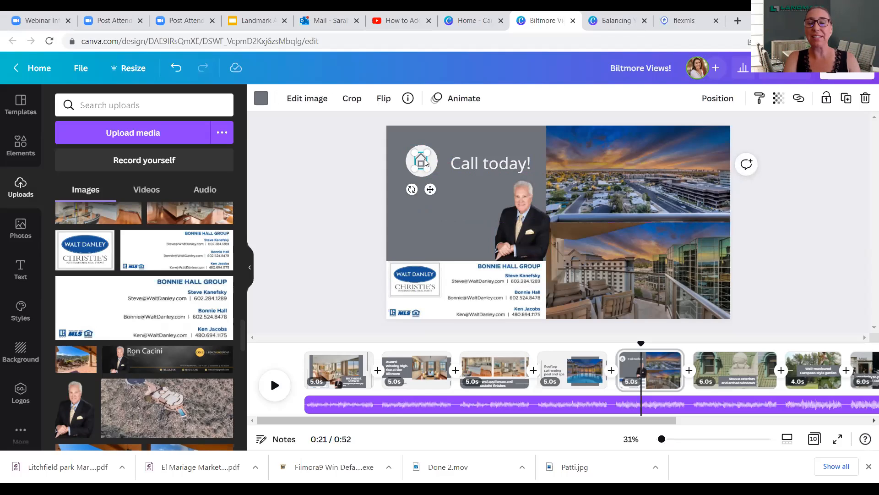
{"action": "left_click", "coordinate": [731, 369]}
{"action": "right_click", "coordinate": [732, 366]}
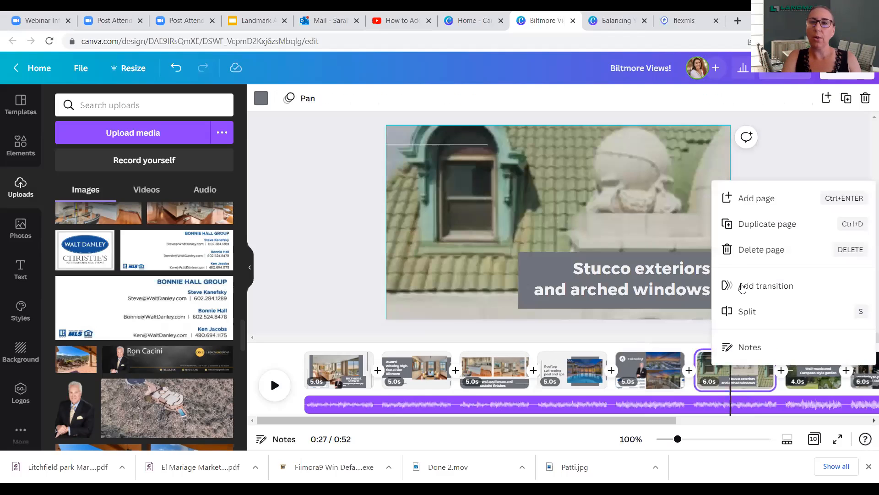
{"action": "left_click", "coordinate": [744, 250]}
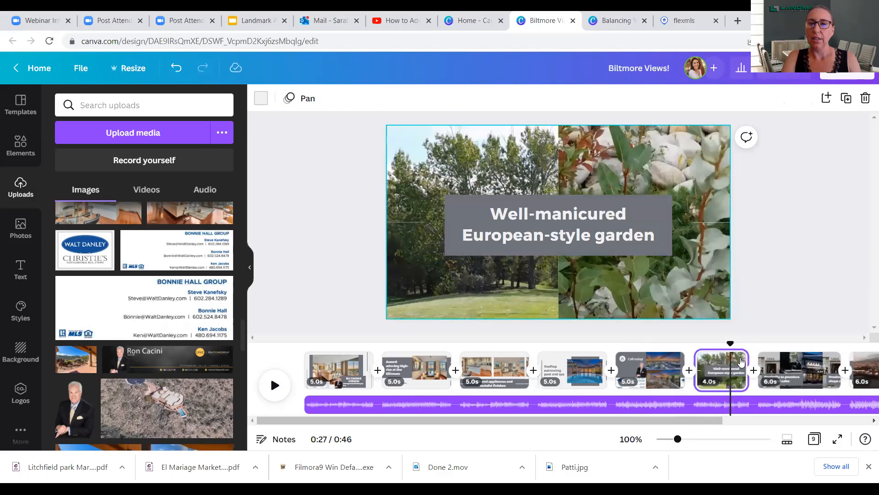
{"action": "right_click", "coordinate": [737, 365]}
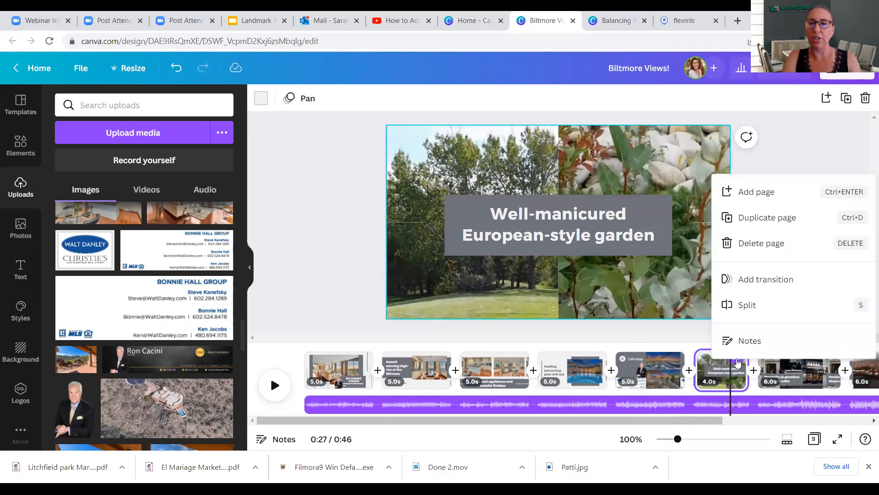
{"action": "left_click", "coordinate": [740, 246]}
{"action": "right_click", "coordinate": [750, 370]}
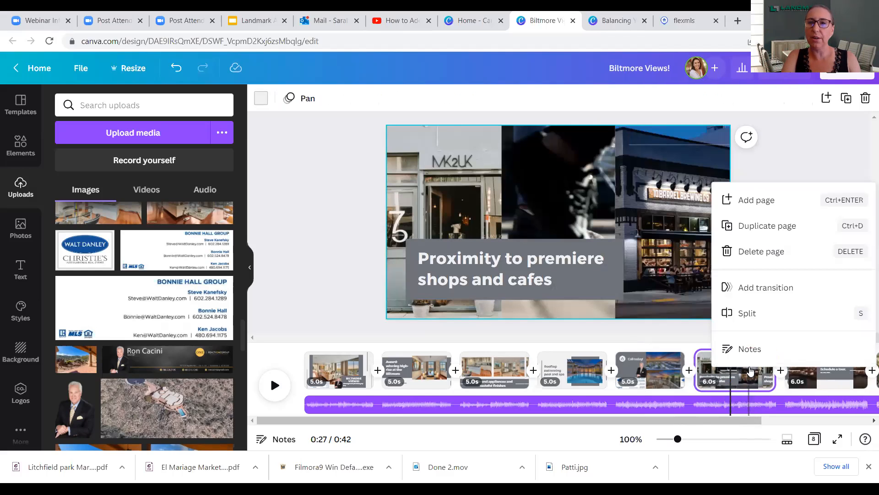
{"action": "left_click", "coordinate": [750, 251]}
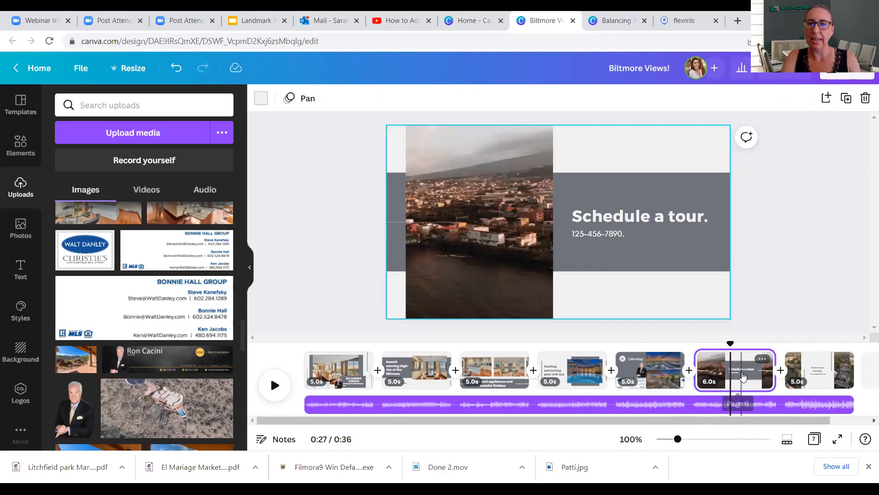
{"action": "right_click", "coordinate": [746, 366]}
{"action": "left_click", "coordinate": [755, 260]}
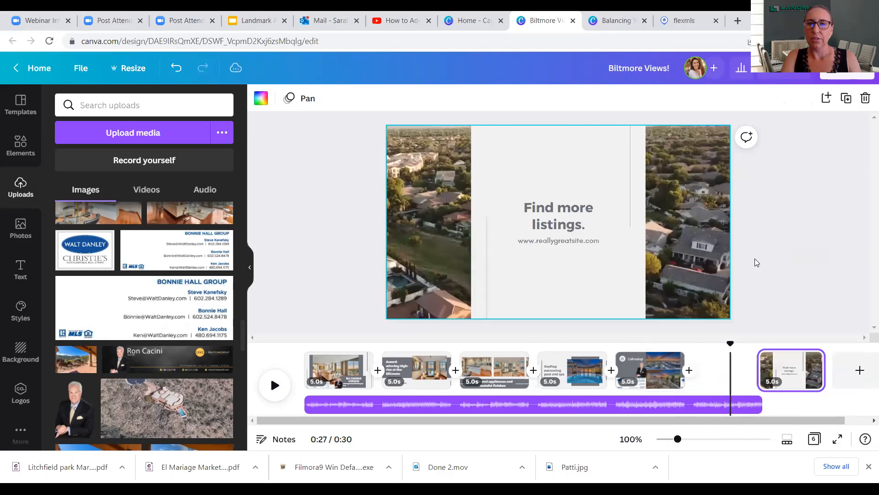
{"action": "right_click", "coordinate": [744, 369]}
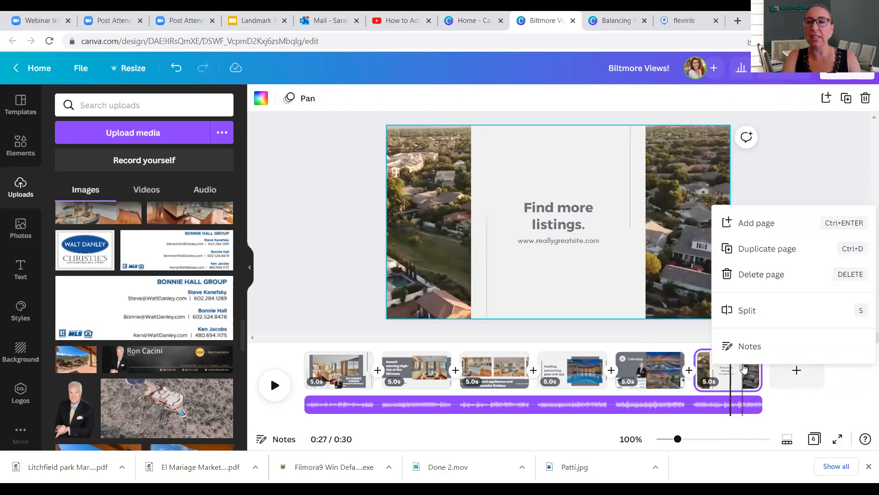
{"action": "left_click", "coordinate": [758, 274]}
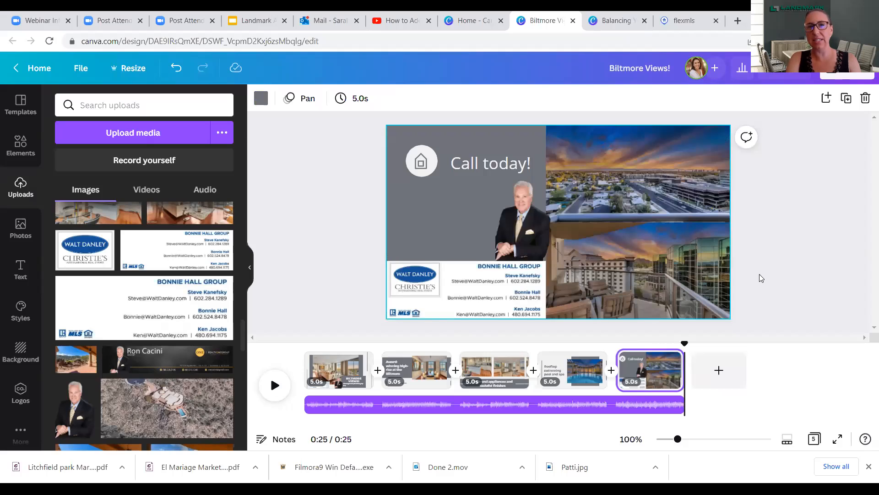
Play the shortened listing video from its opening "Biltmore Views!" page to review it.
{"action": "left_click", "coordinate": [274, 386]}
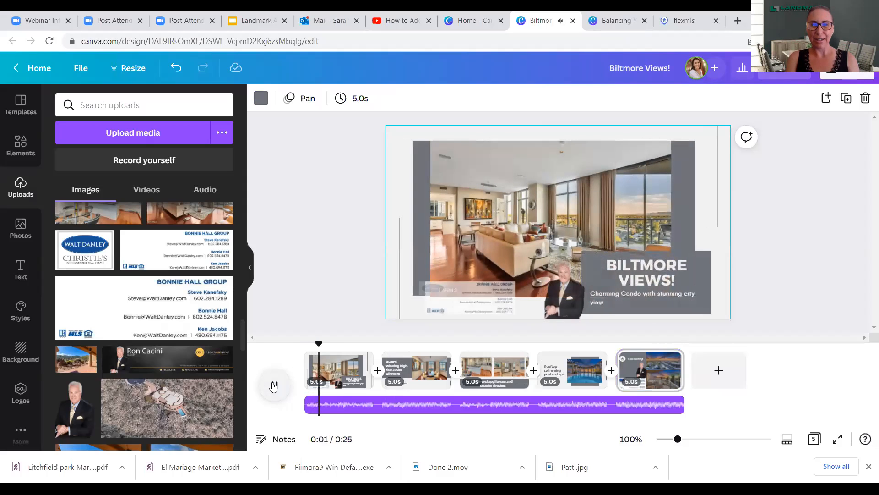